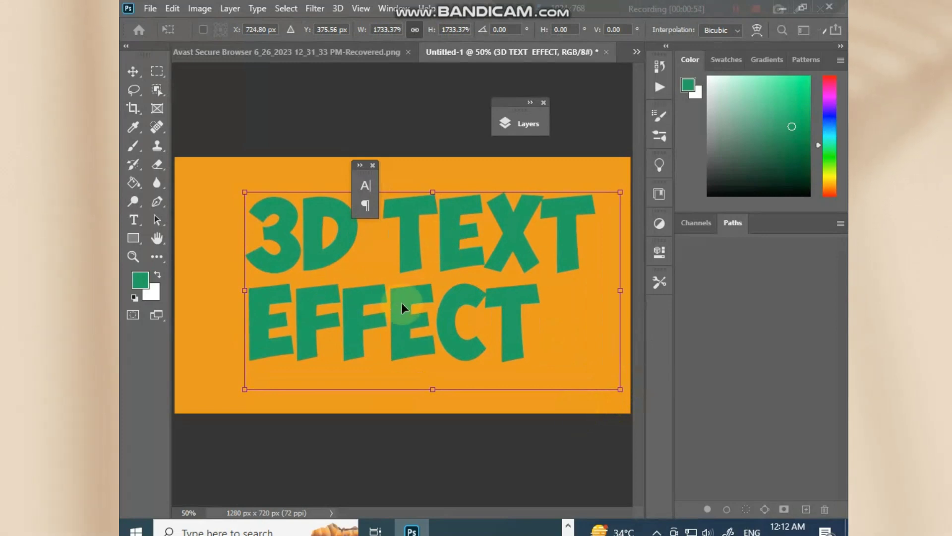
Step: Enlarge the "3D TEXT EFFECT" text to about 1832% and reposition it within the orange canvas
{"action": "left_click_drag", "start_coordinate": [403, 303], "coordinate": [374, 292]}
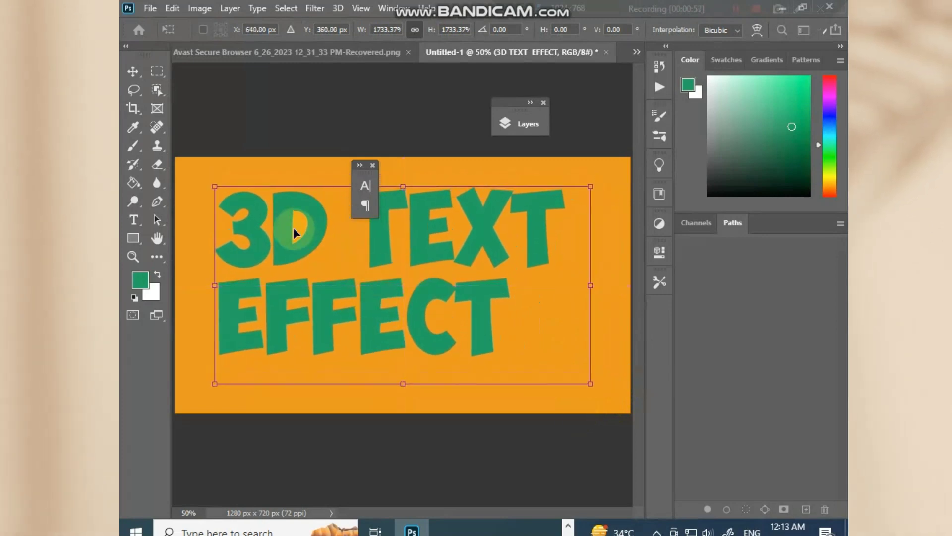
{"action": "left_click_drag", "start_coordinate": [215, 186], "coordinate": [193, 175]}
{"action": "mouse_move", "coordinate": [376, 286]}
{"action": "left_mouse_down"}
{"action": "mouse_move", "coordinate": [406, 283]}
{"action": "mouse_move", "coordinate": [392, 281]}
{"action": "left_mouse_up"}
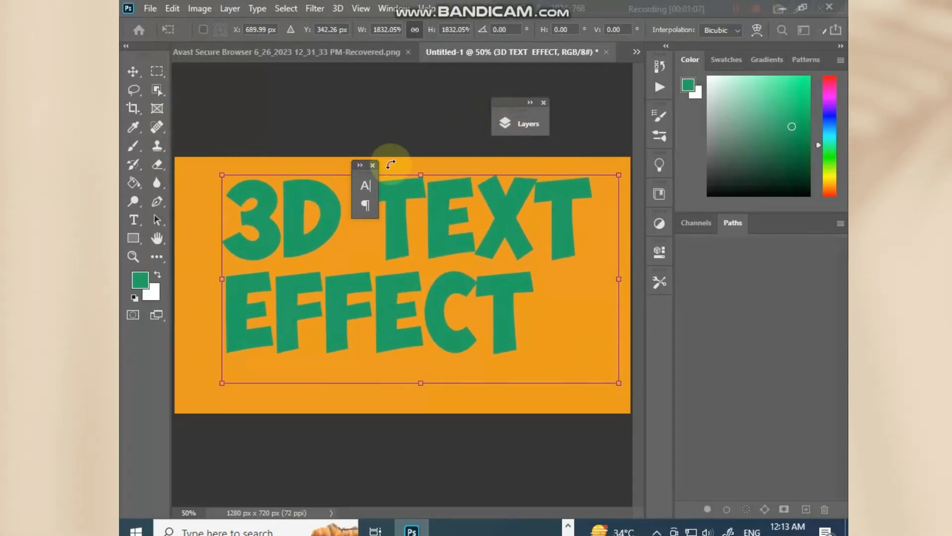
Step: Select all of the "3D TEXT EFFECT" text and change its color to white (ffffff)
{"action": "left_click", "coordinate": [365, 185]}
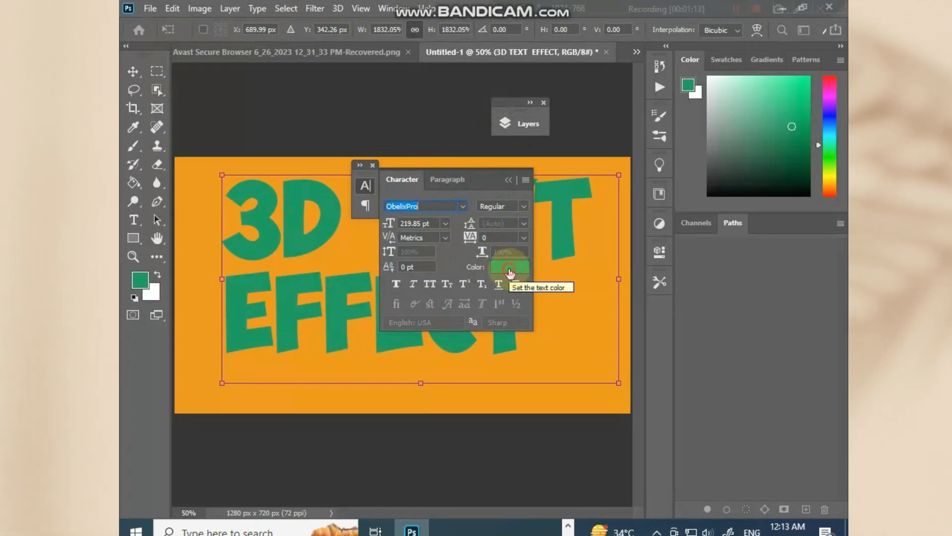
{"action": "left_click", "coordinate": [511, 176]}
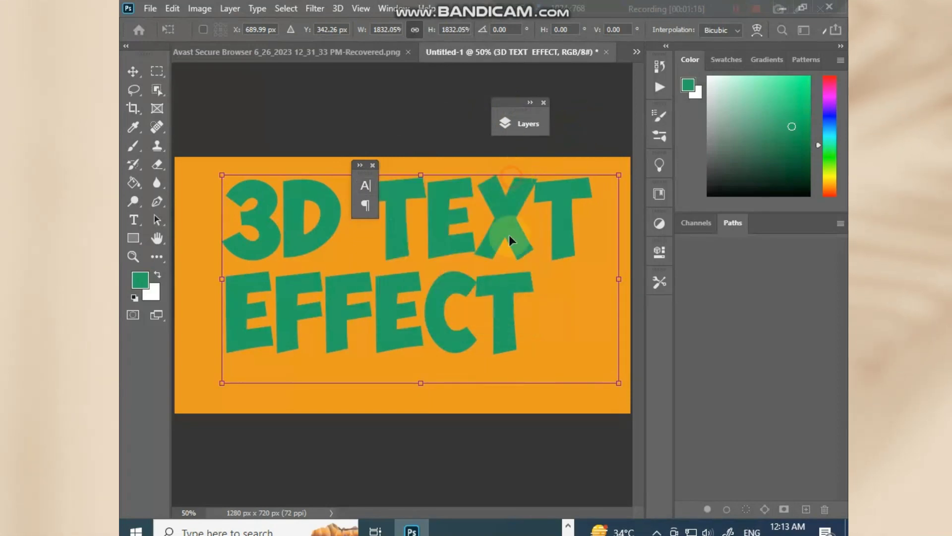
{"action": "double_click", "coordinate": [419, 201]}
{"action": "double_click", "coordinate": [398, 243]}
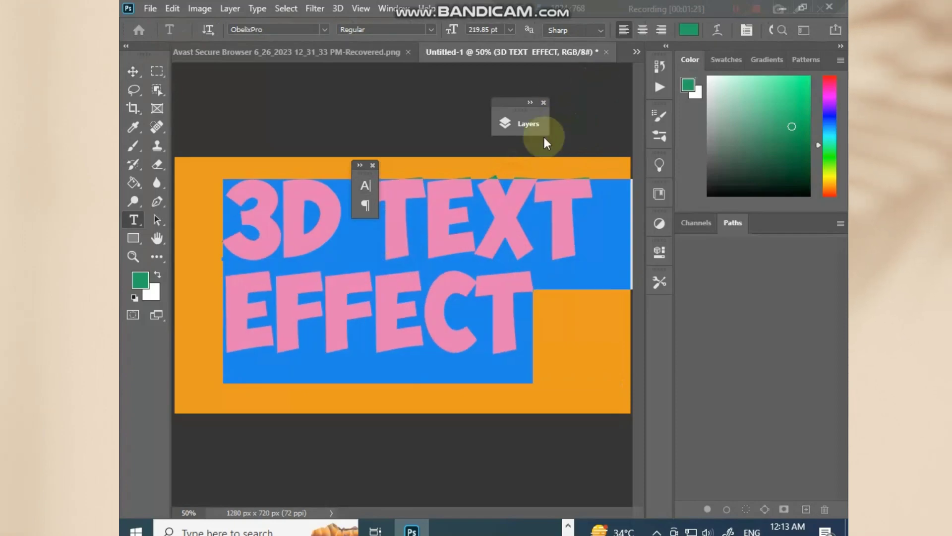
{"action": "left_click", "coordinate": [696, 27]}
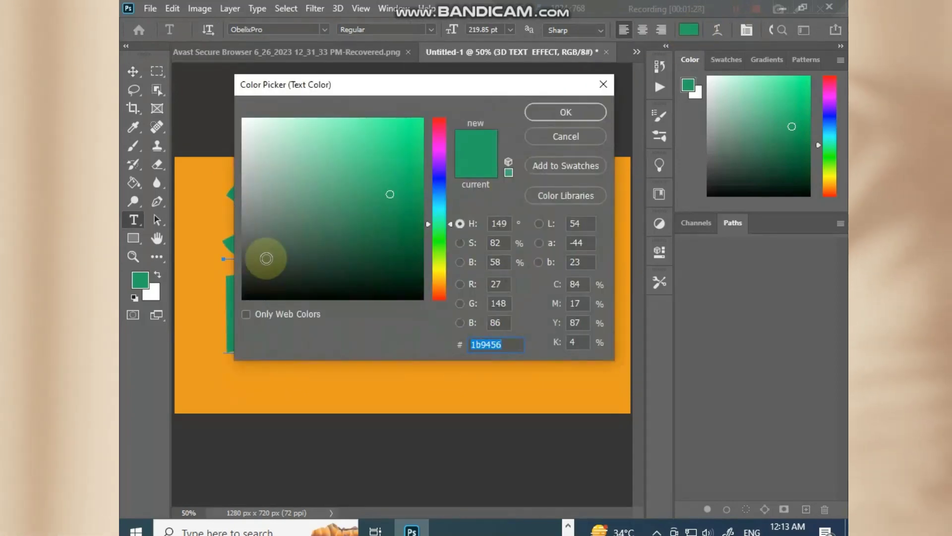
{"action": "left_click_drag", "start_coordinate": [281, 246], "coordinate": [239, 103]}
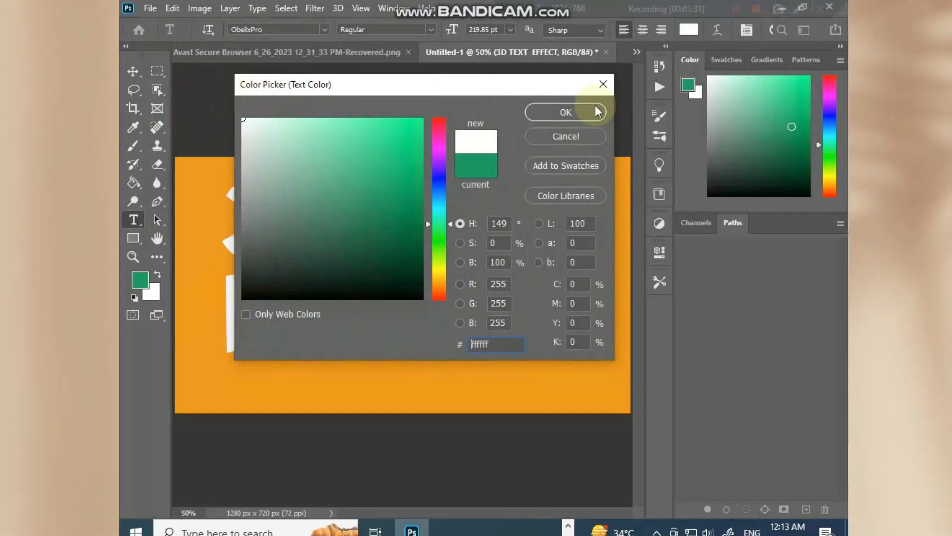
{"action": "left_click", "coordinate": [566, 112]}
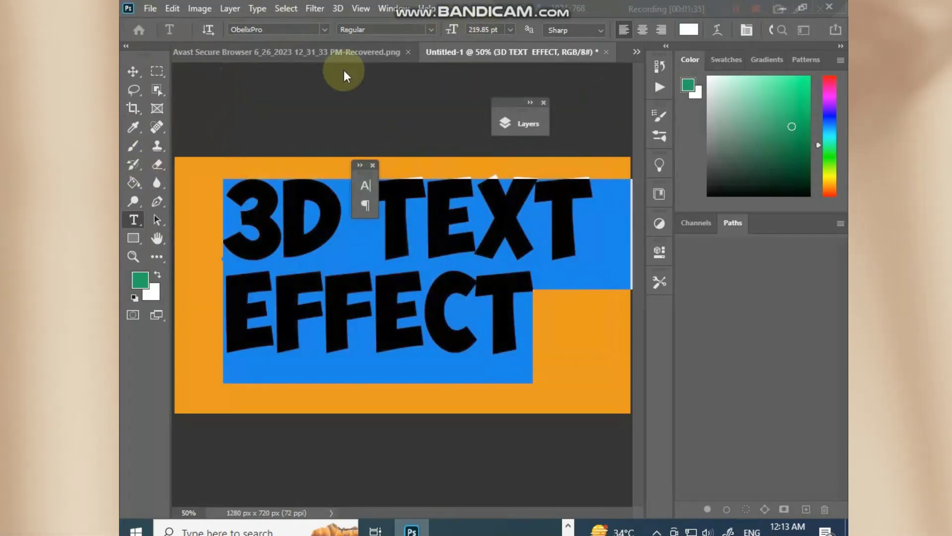
Step: Move the white text slightly so it sits closer to the middle of the canvas
{"action": "left_click", "coordinate": [133, 73]}
{"action": "left_click_drag", "start_coordinate": [397, 229], "coordinate": [394, 234]}
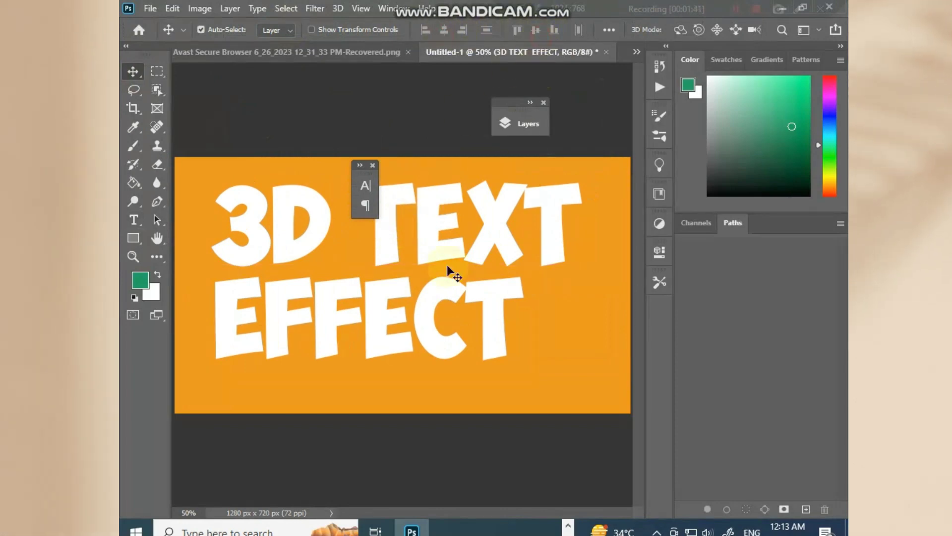
{"action": "key", "text": "ctrl+t"}
{"action": "left_click", "coordinate": [133, 72]}
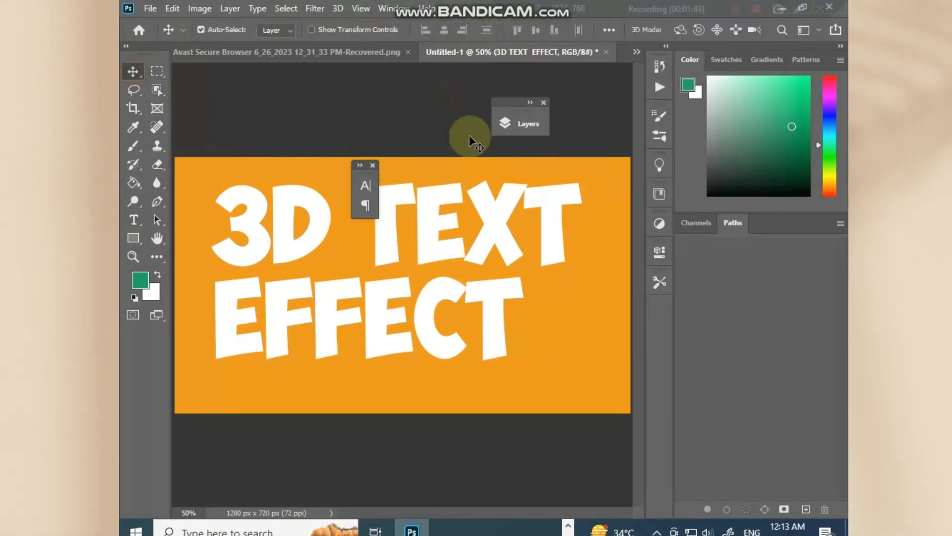
Step: Dock the floating Layers panel with Paths and Channels, enlarge that panel group and show the layers
{"action": "left_click", "coordinate": [527, 123]}
{"action": "left_click_drag", "start_coordinate": [425, 260], "coordinate": [431, 438]}
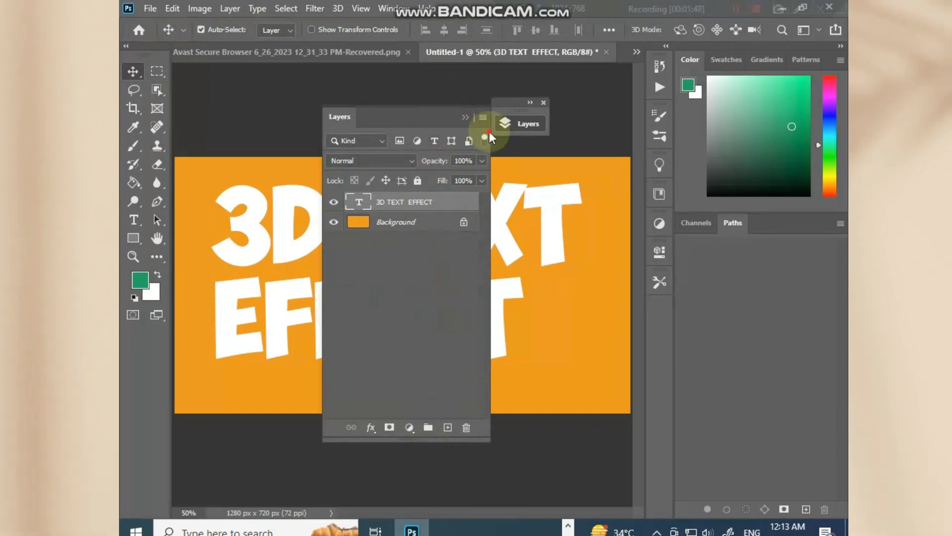
{"action": "left_click_drag", "start_coordinate": [438, 117], "coordinate": [746, 202]}
{"action": "left_click_drag", "start_coordinate": [738, 379], "coordinate": [729, 211]}
{"action": "left_click_drag", "start_coordinate": [712, 271], "coordinate": [785, 215]}
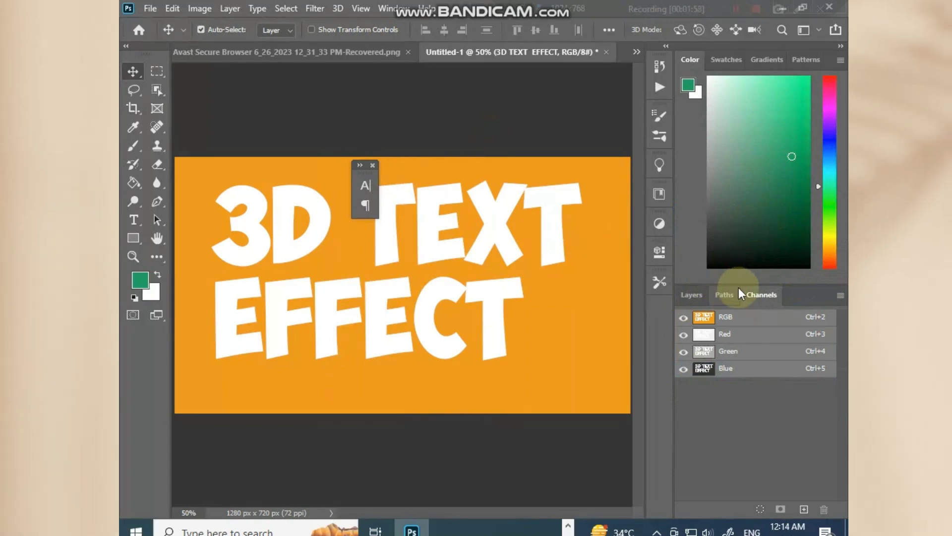
{"action": "left_click_drag", "start_coordinate": [802, 285], "coordinate": [800, 177]}
{"action": "left_click", "coordinate": [689, 187]}
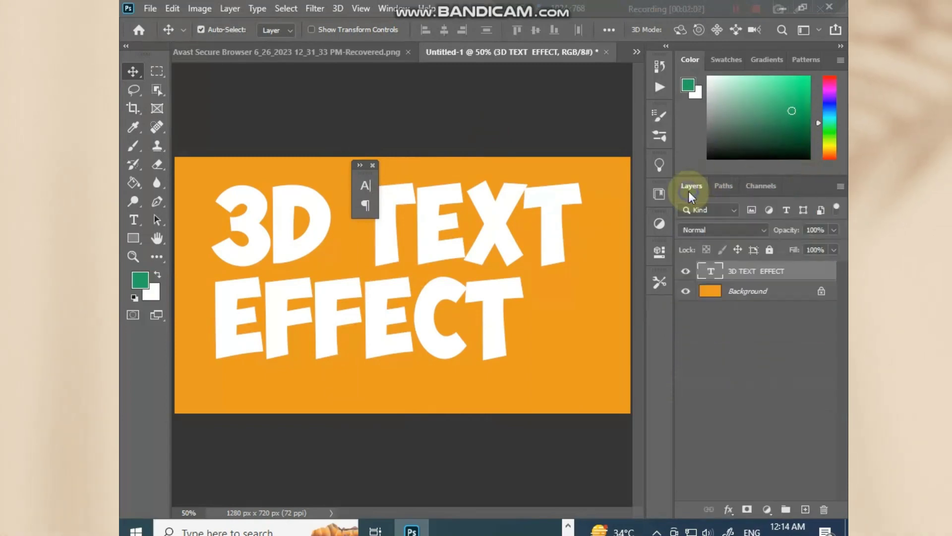
Step: Convert the "3D TEXT EFFECT" layer to a smart object and duplicate it twice
{"action": "key", "text": "z"}
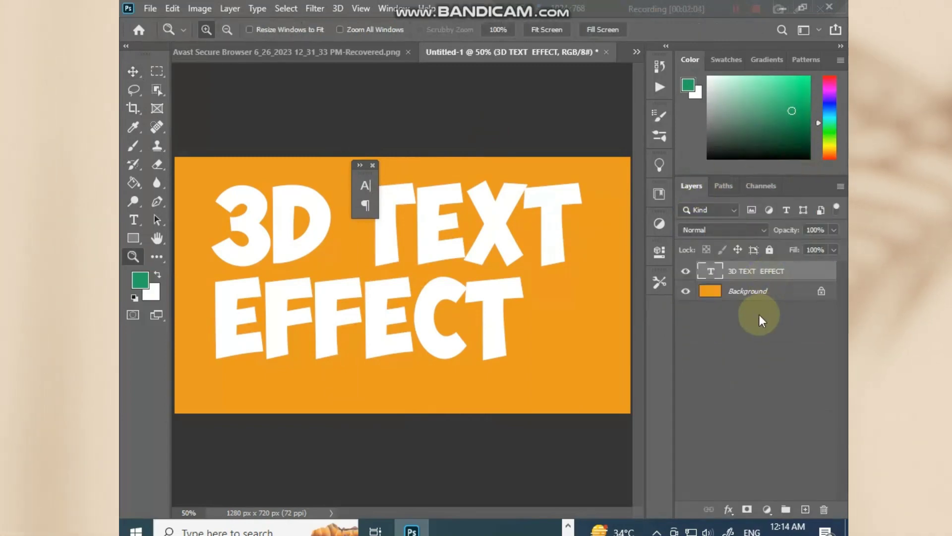
{"action": "right_click", "coordinate": [782, 272]}
{"action": "left_click", "coordinate": [683, 182]}
{"action": "left_click_drag", "start_coordinate": [800, 275], "coordinate": [810, 506]}
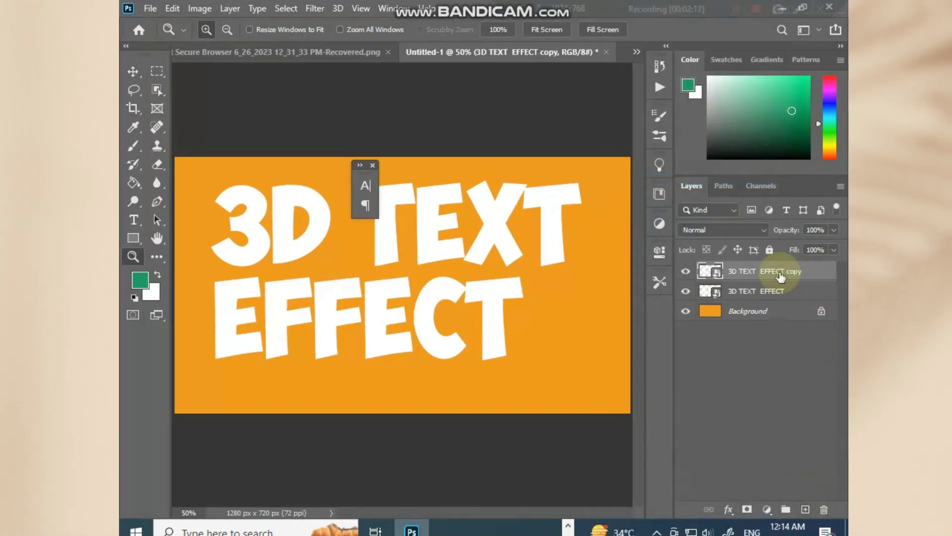
{"action": "left_click_drag", "start_coordinate": [780, 277], "coordinate": [807, 510]}
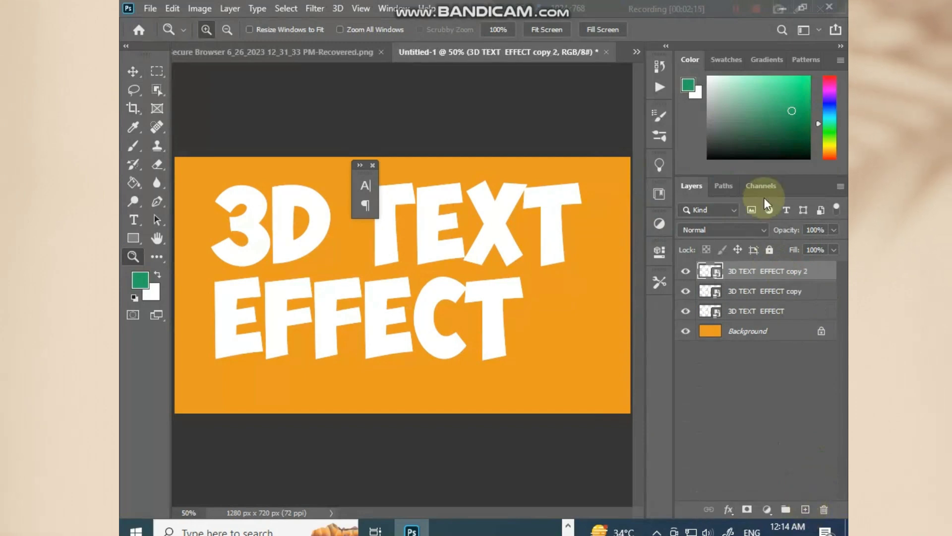
Step: Rename the three text layers from top to bottom as SURFACE, SHADOW 1 and SHADOW 2
{"action": "double_click", "coordinate": [766, 271]}
{"action": "type", "text": "SU"}
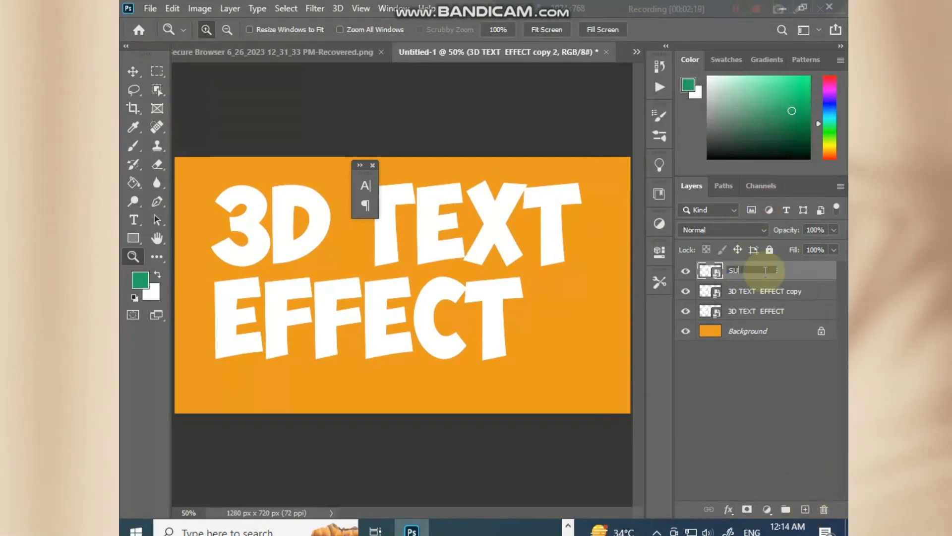
{"action": "type", "text": "RFACE"}
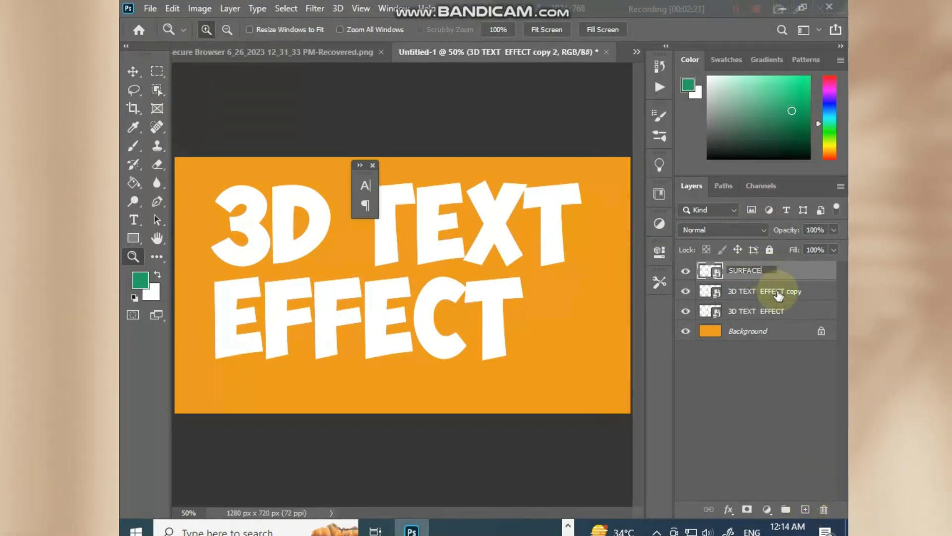
{"action": "double_click", "coordinate": [778, 291]}
{"action": "type", "text": "SHAD"}
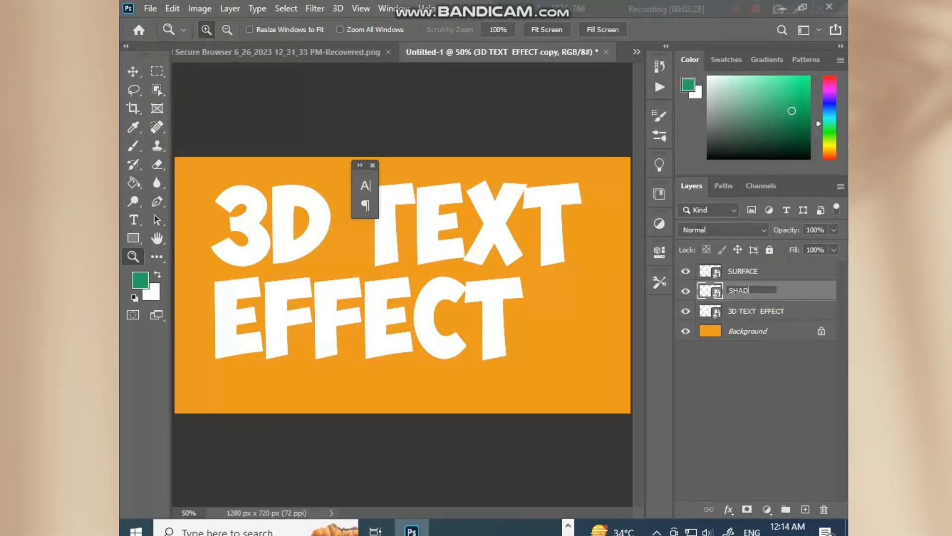
{"action": "type", "text": "OW"}
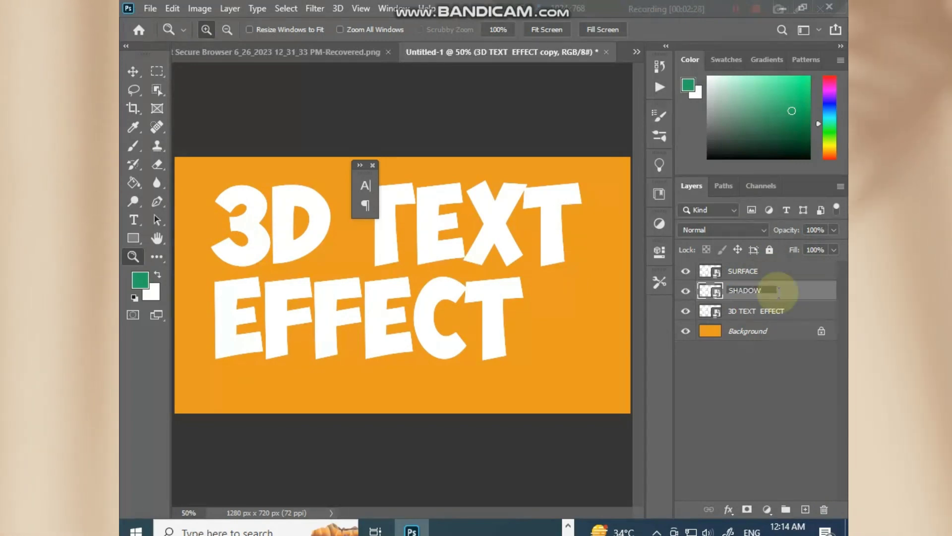
{"action": "type", "text": " 1"}
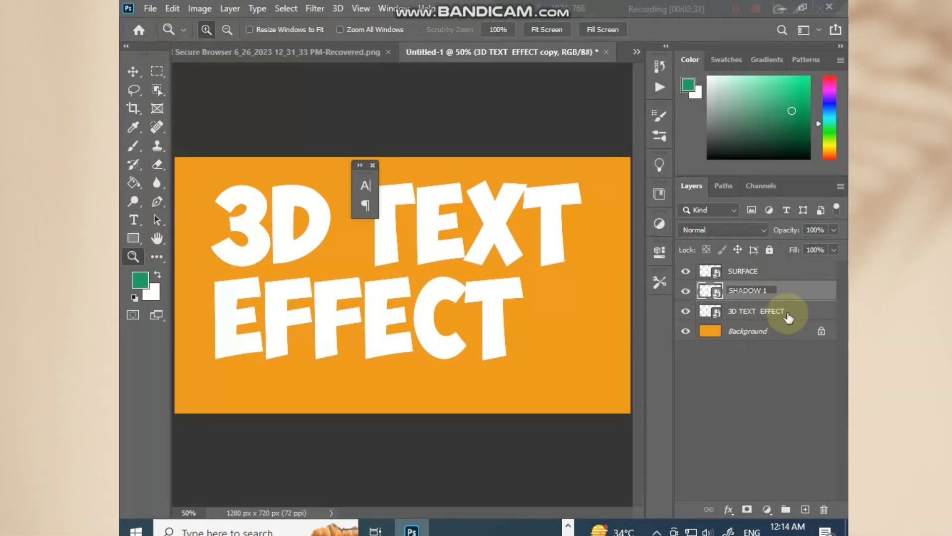
{"action": "double_click", "coordinate": [771, 312]}
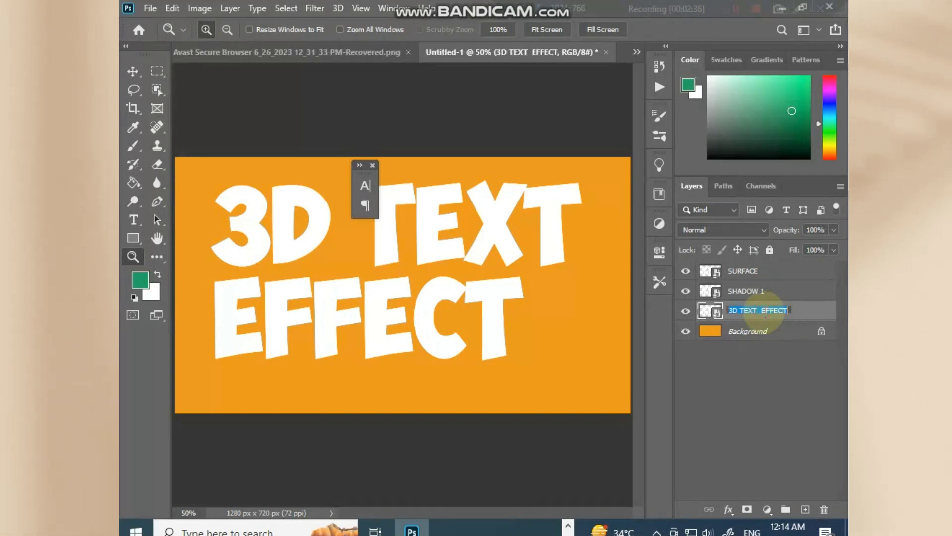
{"action": "type", "text": "SHADOW2"}
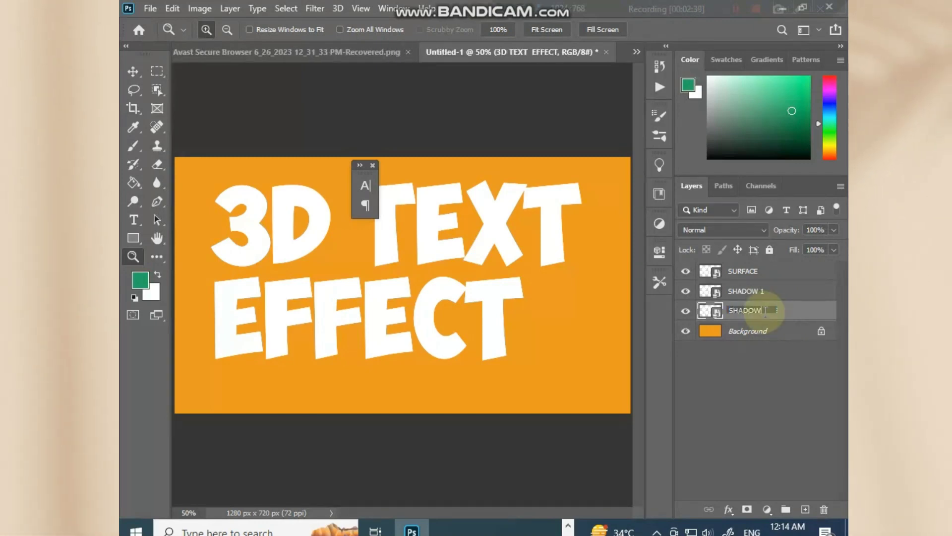
Step: Add a Stroke layer style to the SURFACE layer with size 9 px and position Inside
{"action": "left_click", "coordinate": [770, 272]}
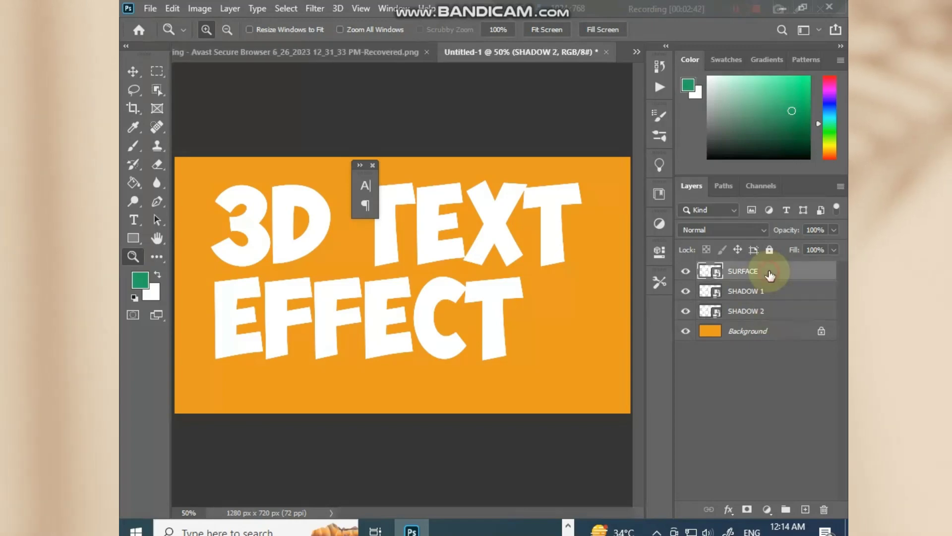
{"action": "right_click", "coordinate": [770, 273]}
{"action": "key", "text": "Escape"}
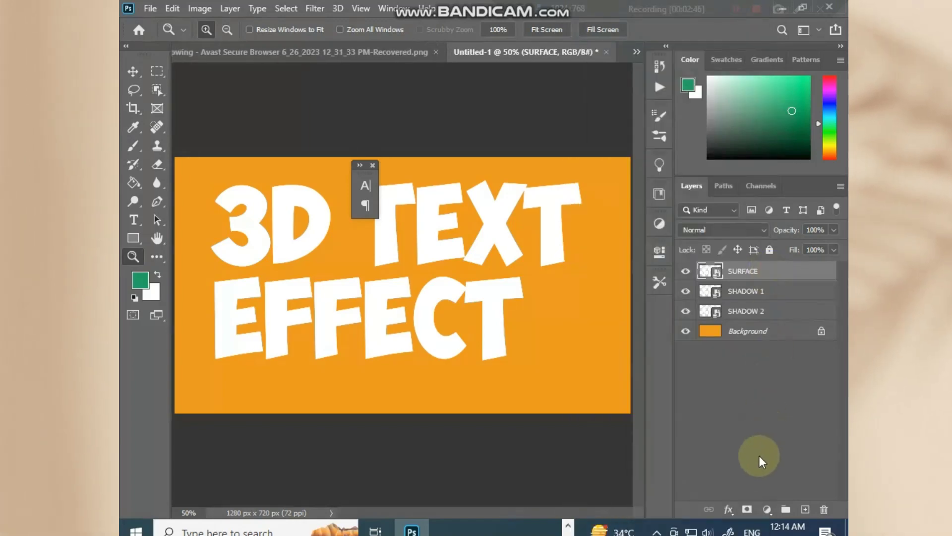
{"action": "right_click", "coordinate": [755, 273]}
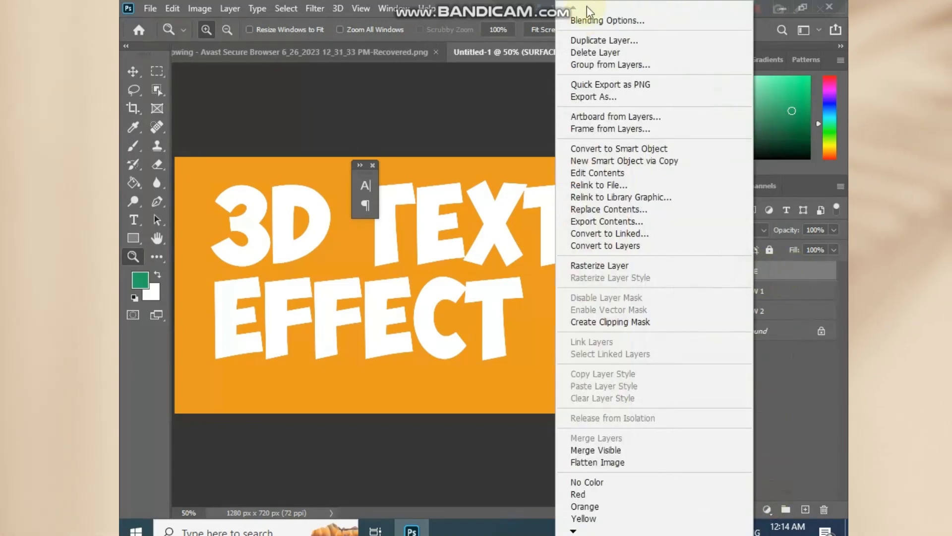
{"action": "left_click", "coordinate": [586, 15]}
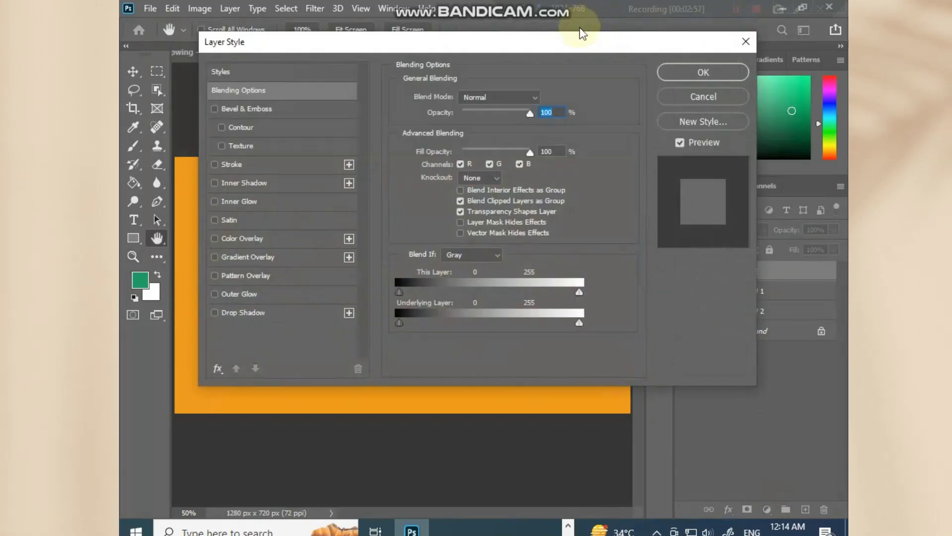
{"action": "left_click", "coordinate": [239, 163]}
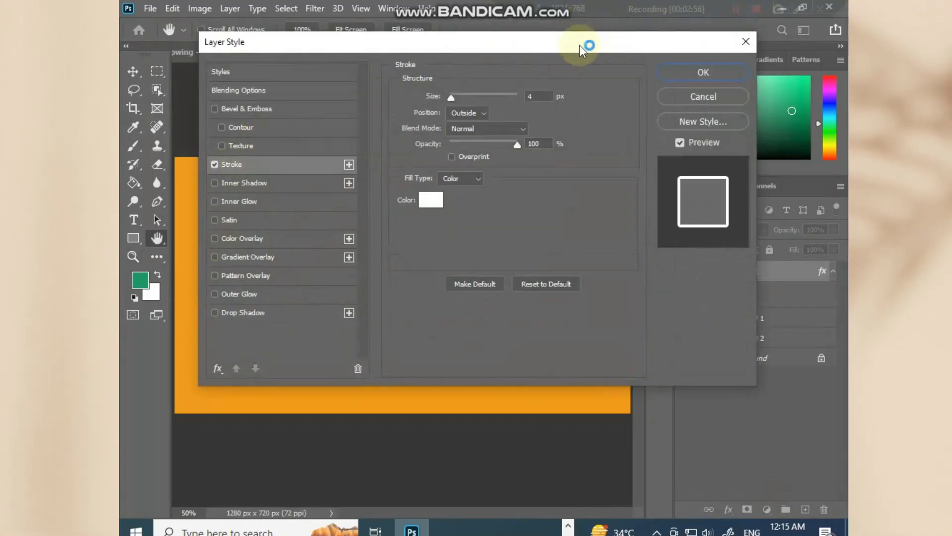
{"action": "left_click", "coordinate": [538, 96]}
{"action": "type", "text": "9"}
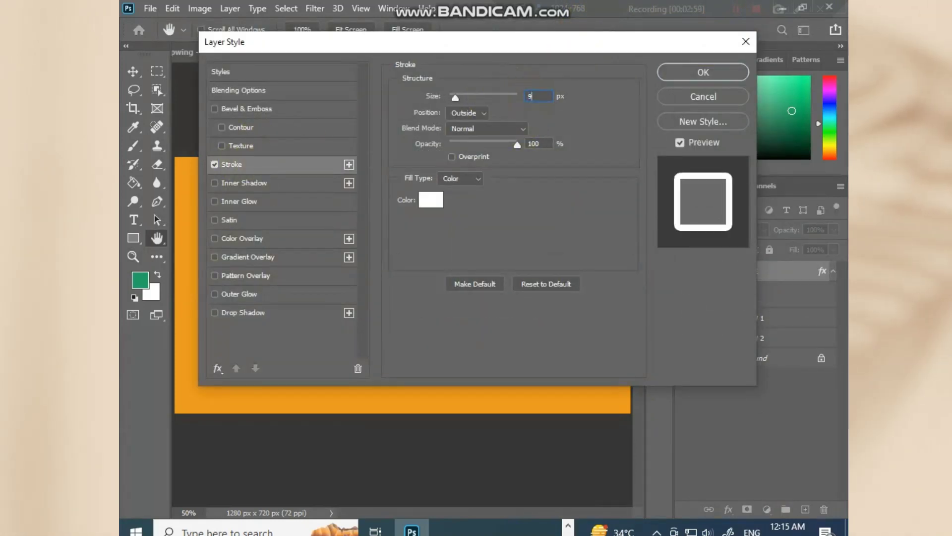
{"action": "left_click", "coordinate": [484, 112]}
{"action": "left_click", "coordinate": [467, 128]}
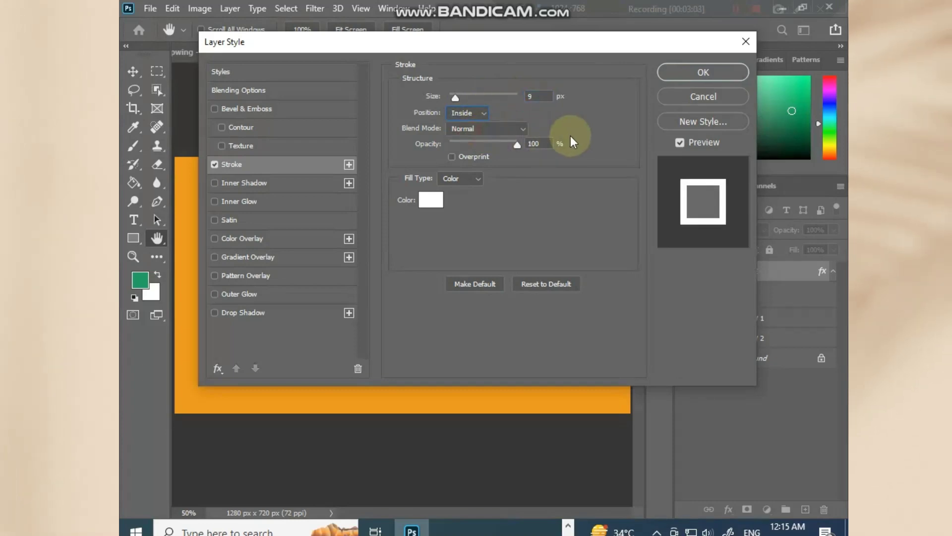
Step: Set the SURFACE layer's stroke color to F5F5F5
{"action": "left_click", "coordinate": [431, 200]}
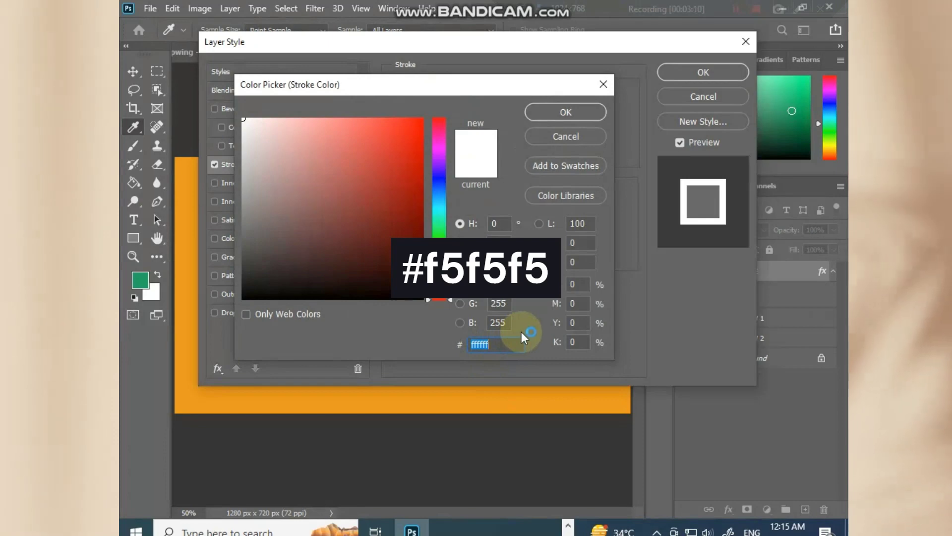
{"action": "type", "text": "F5F5F5"}
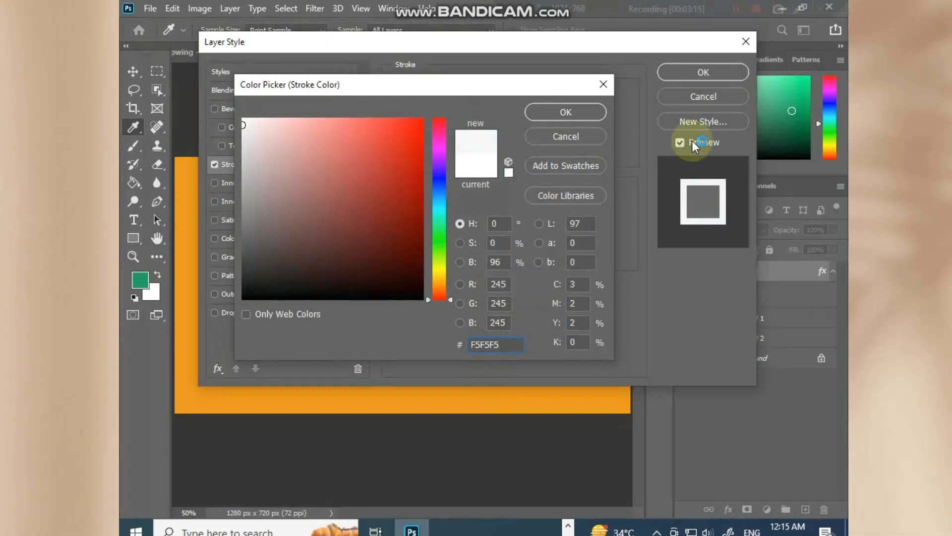
{"action": "left_click", "coordinate": [558, 113]}
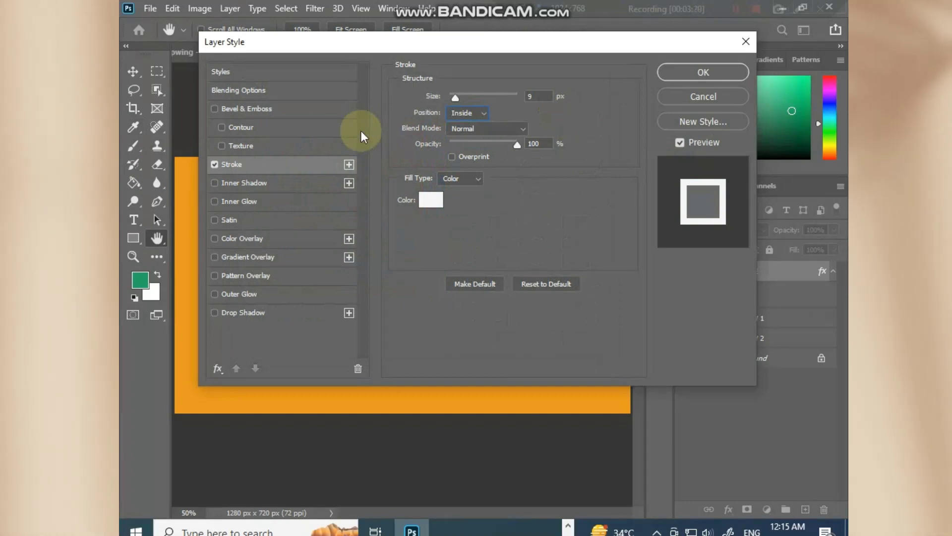
Step: Add an Inner Shadow effect to the SURFACE layer with 40% opacity and a 43° angle
{"action": "left_click", "coordinate": [230, 182]}
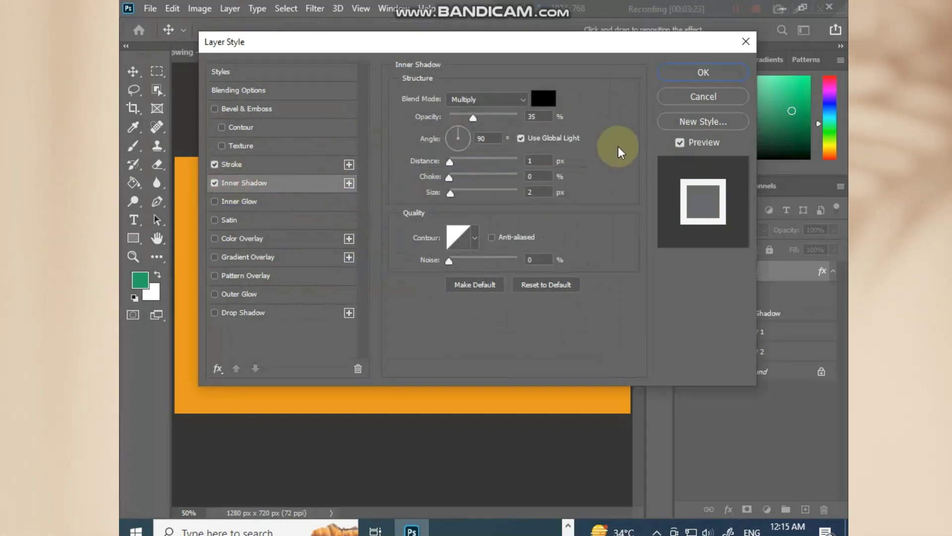
{"action": "left_click_drag", "start_coordinate": [541, 119], "coordinate": [482, 128]}
{"action": "type", "text": "40"}
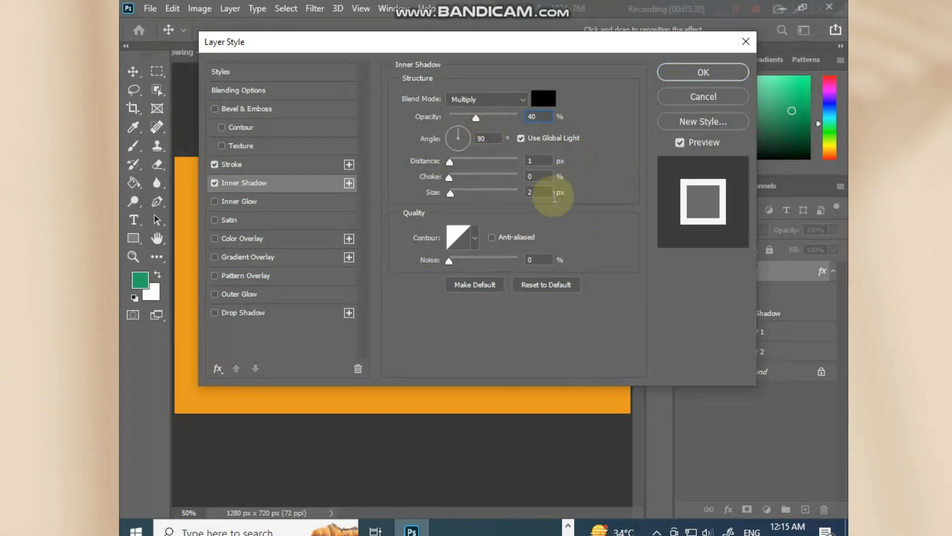
{"action": "double_click", "coordinate": [488, 139]}
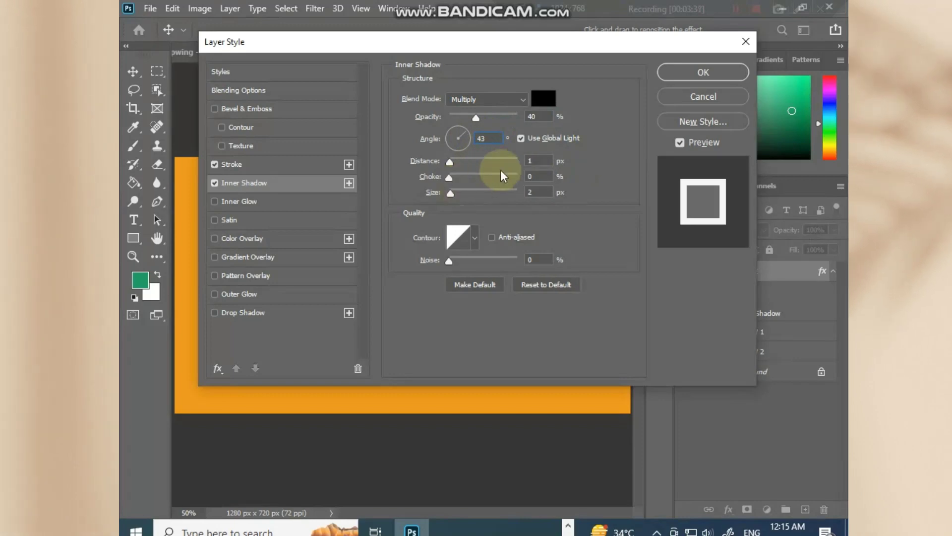
Step: Set the SURFACE layer's inner shadow distance to 15 px, choke to 5% and size to 10 px
{"action": "double_click", "coordinate": [538, 161]}
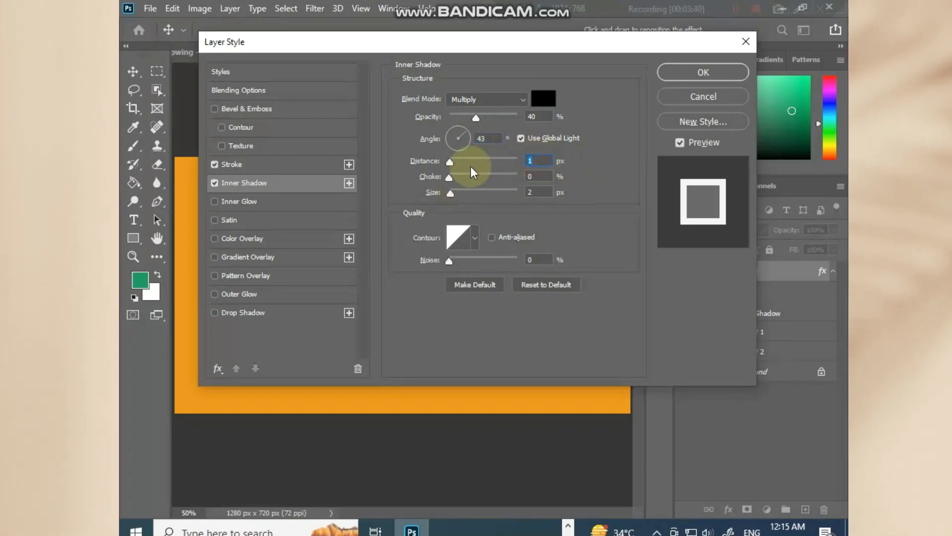
{"action": "type", "text": "15"}
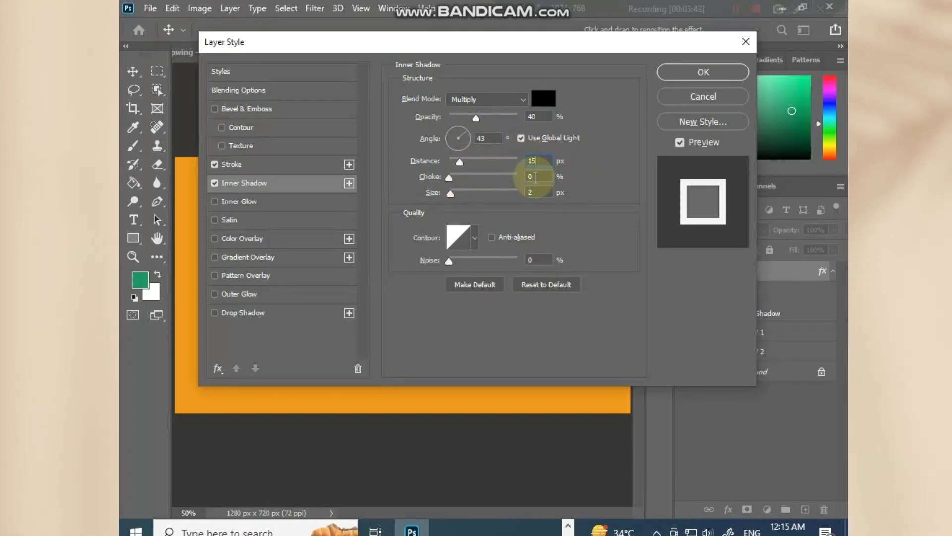
{"action": "type", "text": "5"}
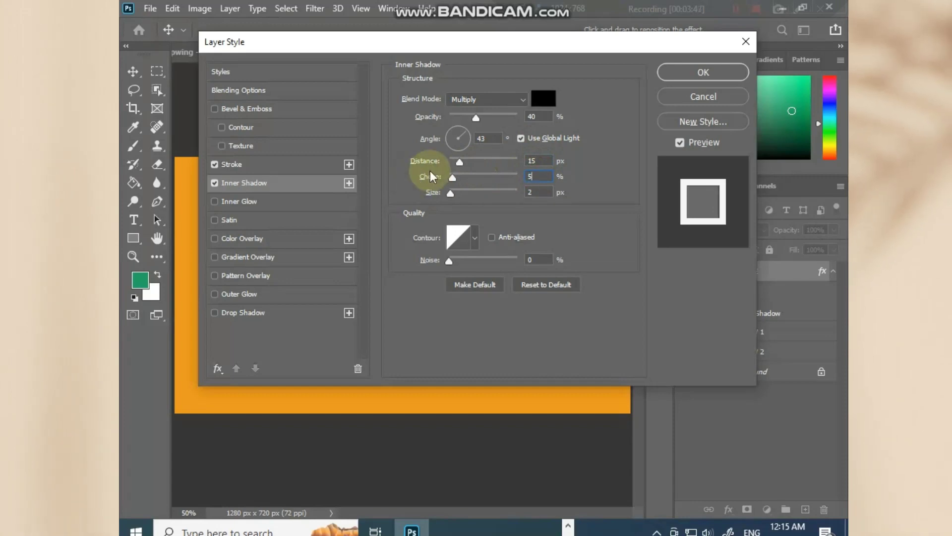
{"action": "double_click", "coordinate": [538, 192]}
{"action": "right_click", "coordinate": [425, 208]}
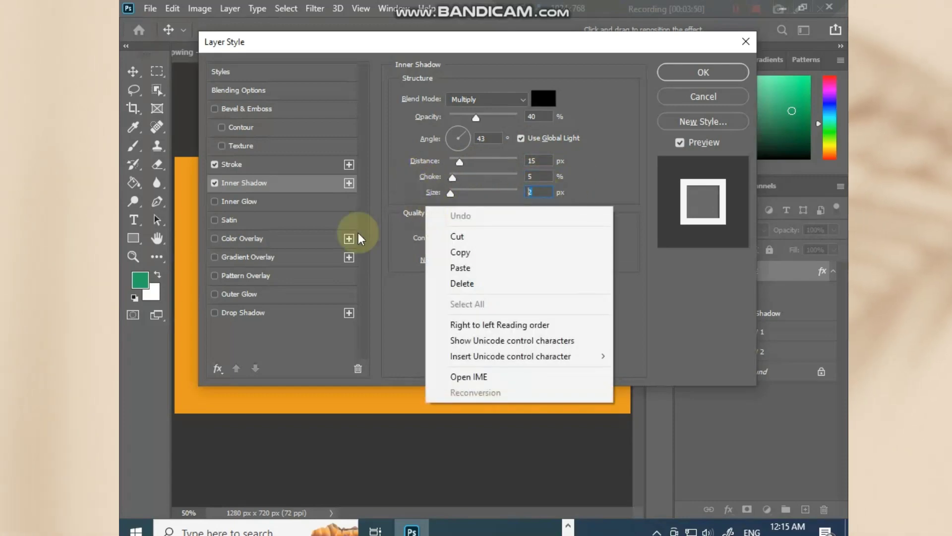
{"action": "left_click", "coordinate": [540, 192]}
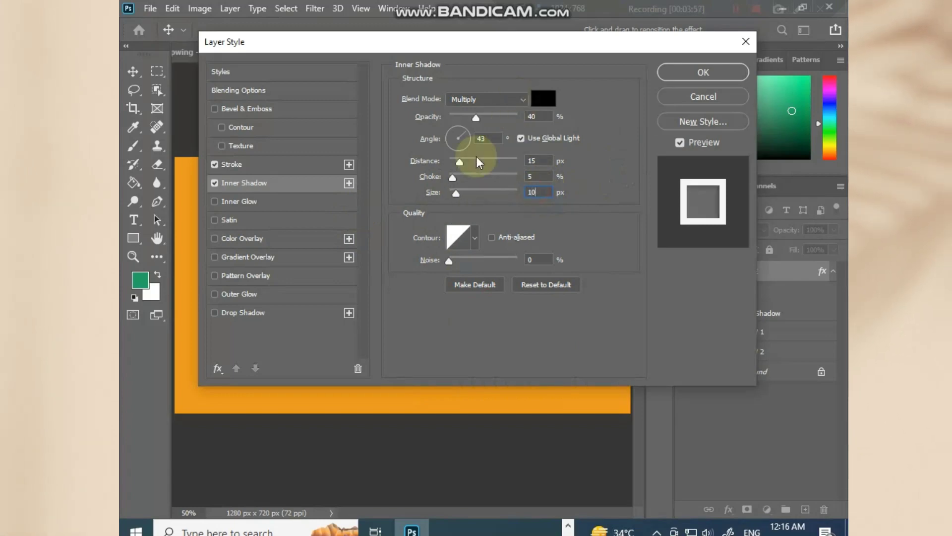
Step: Set the SURFACE layer's inner shadow color to 010101 and its blend mode to Normal
{"action": "left_click", "coordinate": [544, 98]}
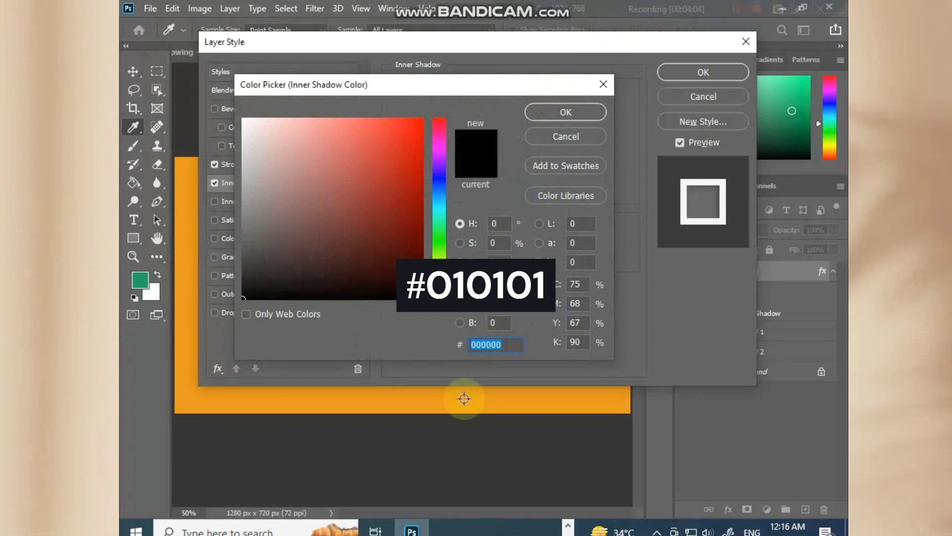
{"action": "type", "text": "0101"}
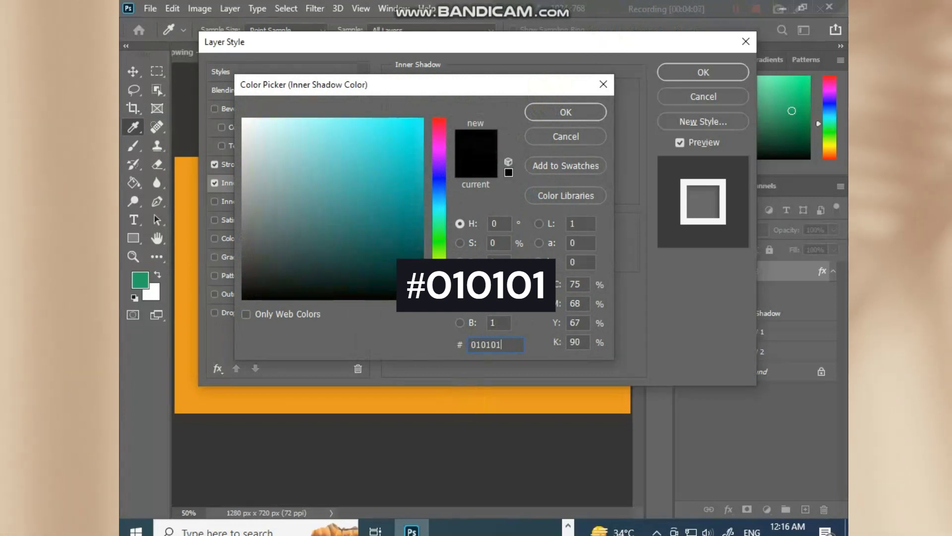
{"action": "type", "text": "01"}
{"action": "left_click", "coordinate": [559, 111]}
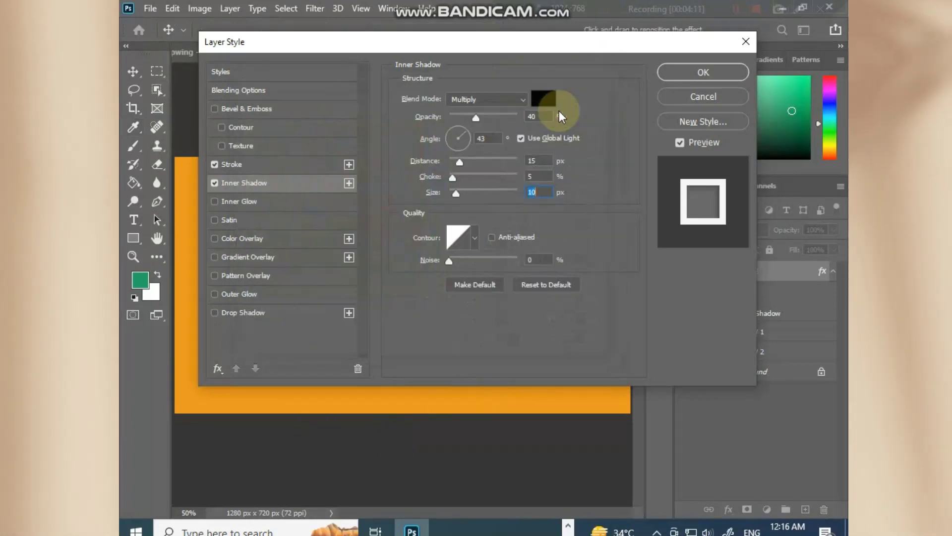
{"action": "left_click", "coordinate": [516, 99]}
{"action": "left_click", "coordinate": [491, 112]}
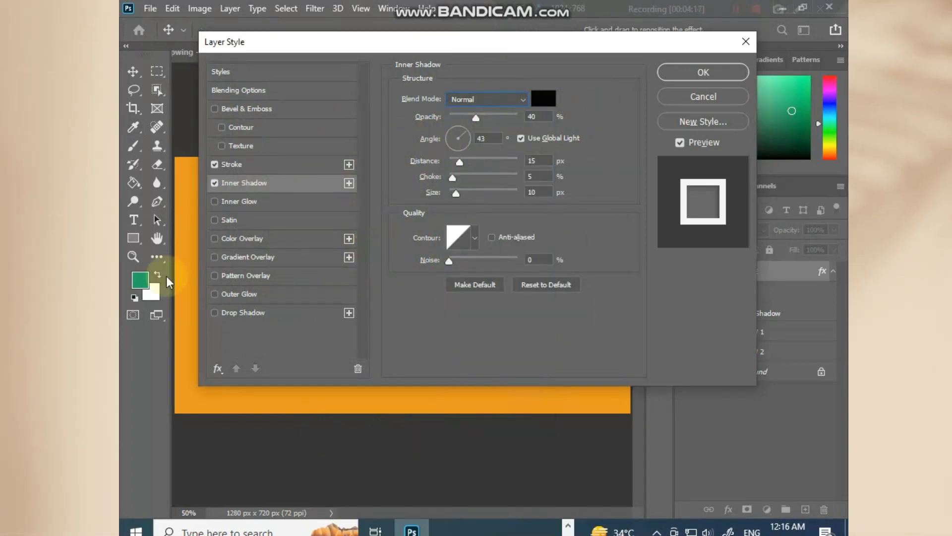
Step: Add an Outer Glow effect to the SURFACE layer with Normal blend mode and 100% opacity
{"action": "left_click", "coordinate": [225, 293]}
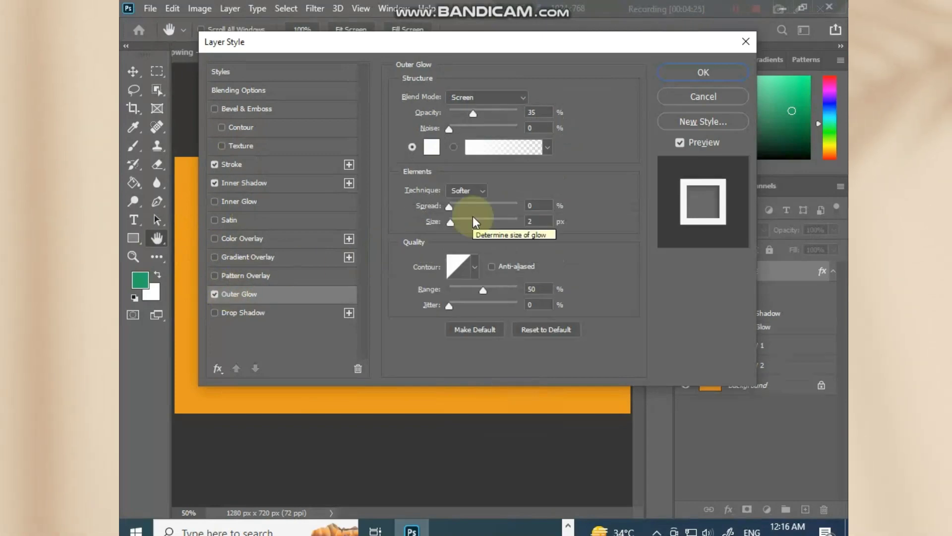
{"action": "left_click", "coordinate": [502, 95]}
{"action": "left_click", "coordinate": [454, 112]}
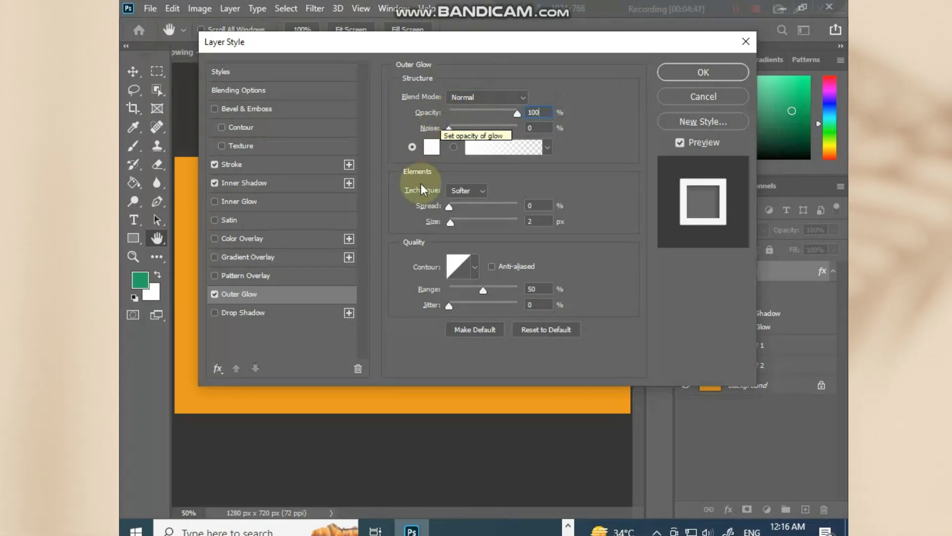
Step: Set the SURFACE layer's outer glow color to E88919
{"action": "left_click", "coordinate": [429, 147]}
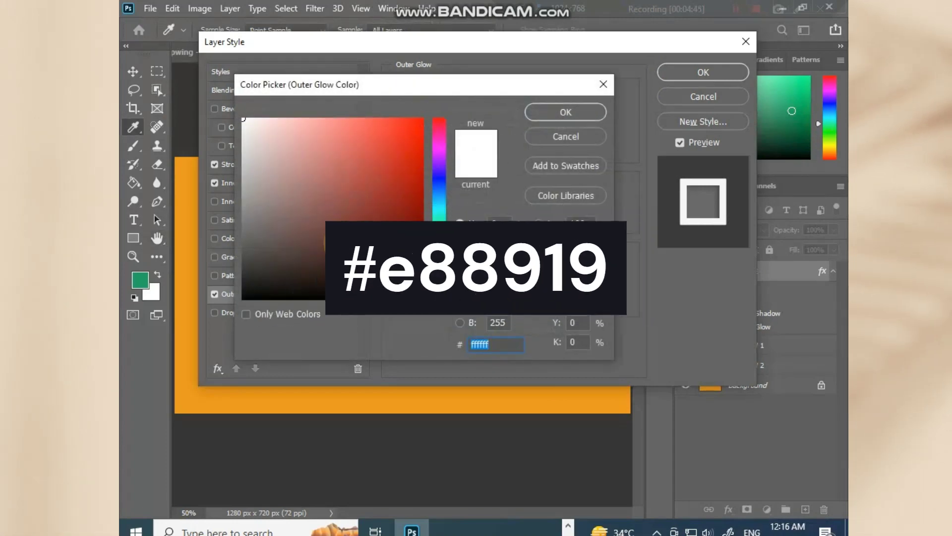
{"action": "type", "text": "E"}
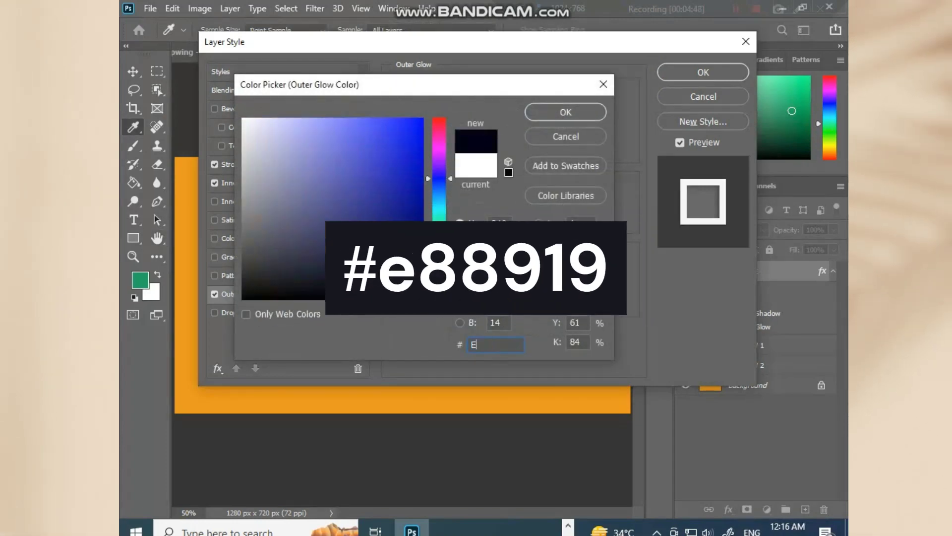
{"action": "type", "text": "88919"}
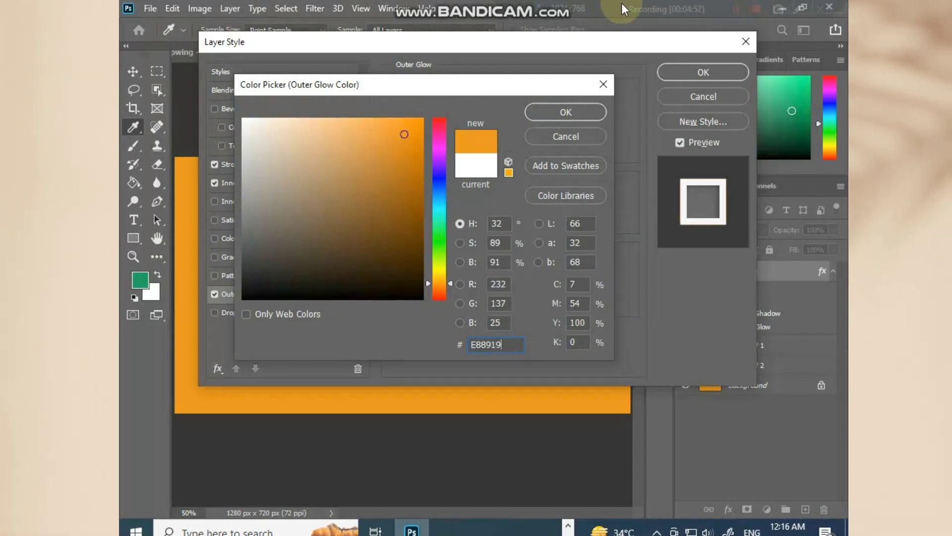
{"action": "left_click", "coordinate": [594, 110]}
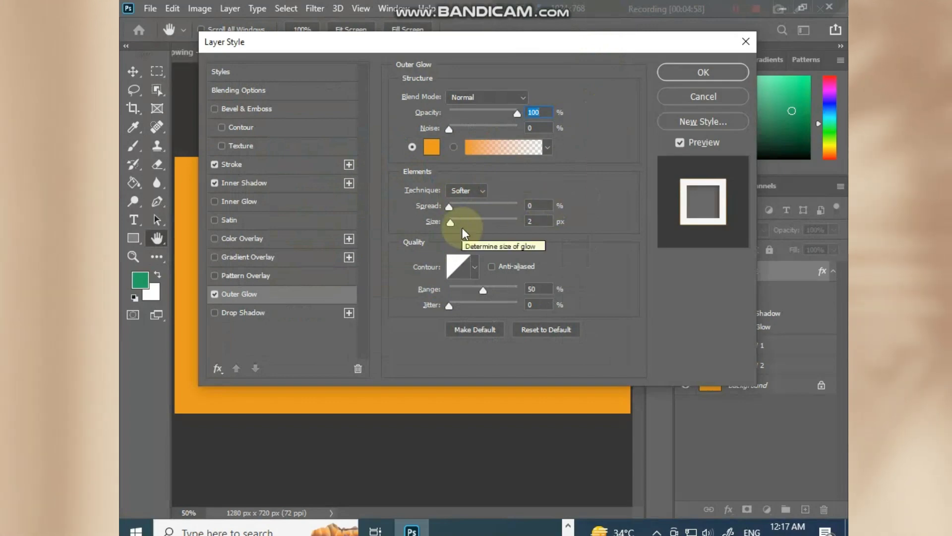
Step: Set the SURFACE layer's outer glow spread to 50% and size to 9 px, and apply the layer style
{"action": "left_click", "coordinate": [538, 205]}
{"action": "type", "text": "5"}
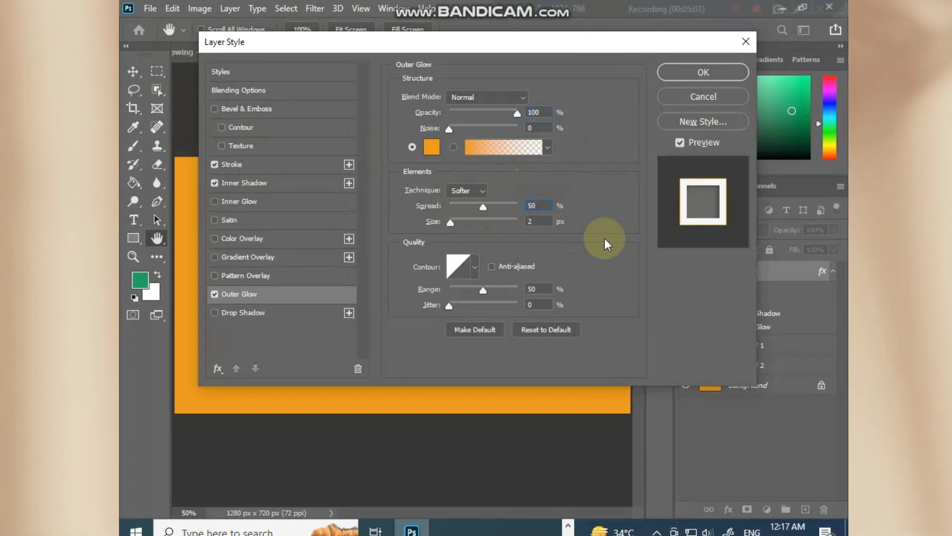
{"action": "left_click", "coordinate": [520, 222]}
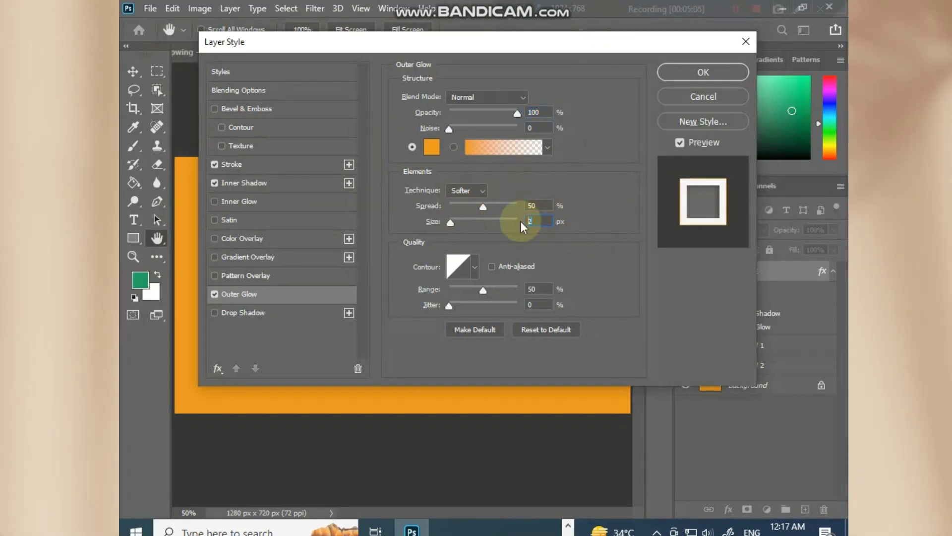
{"action": "type", "text": "9"}
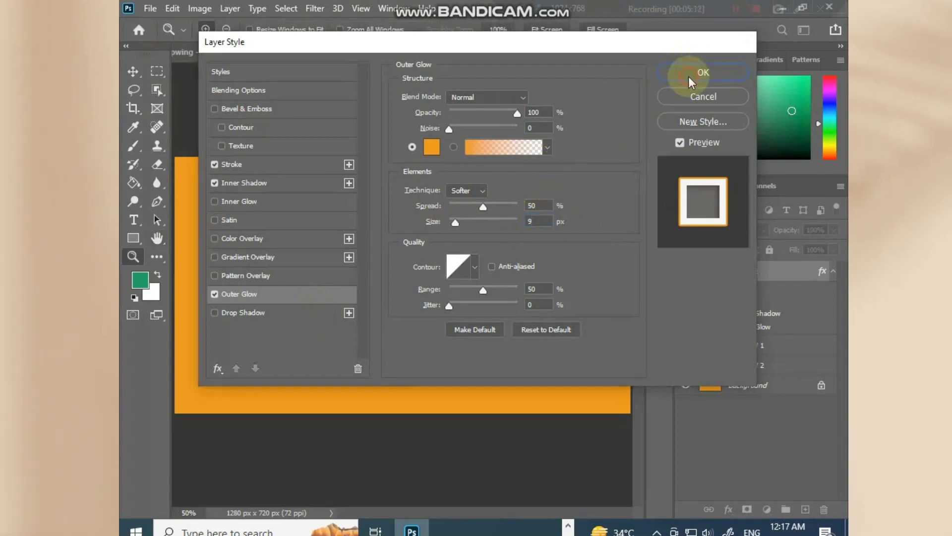
{"action": "left_click", "coordinate": [689, 75]}
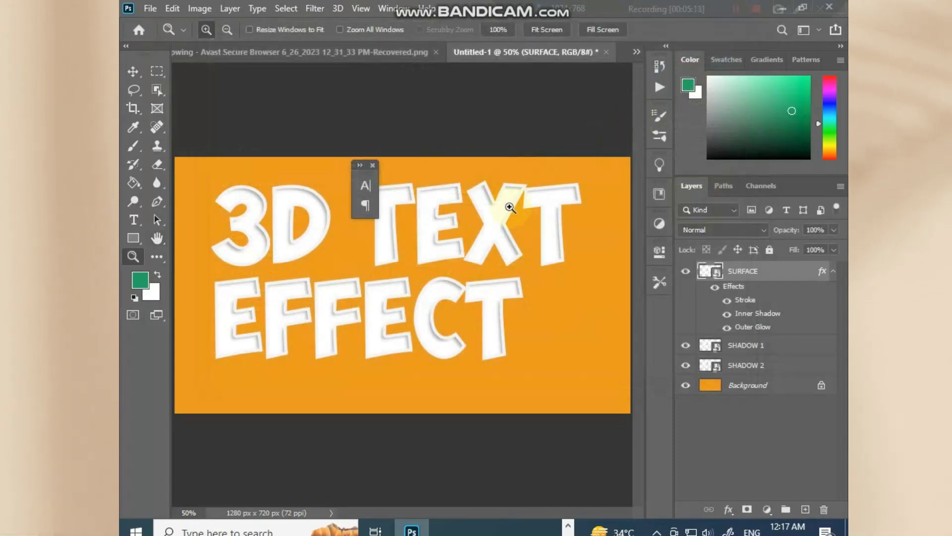
Step: Collapse the SURFACE layer's effects list and add an Outer Glow to the SHADOW 1 layer with Color Burn blend mode
{"action": "left_click", "coordinate": [834, 271]}
{"action": "right_click", "coordinate": [799, 291]}
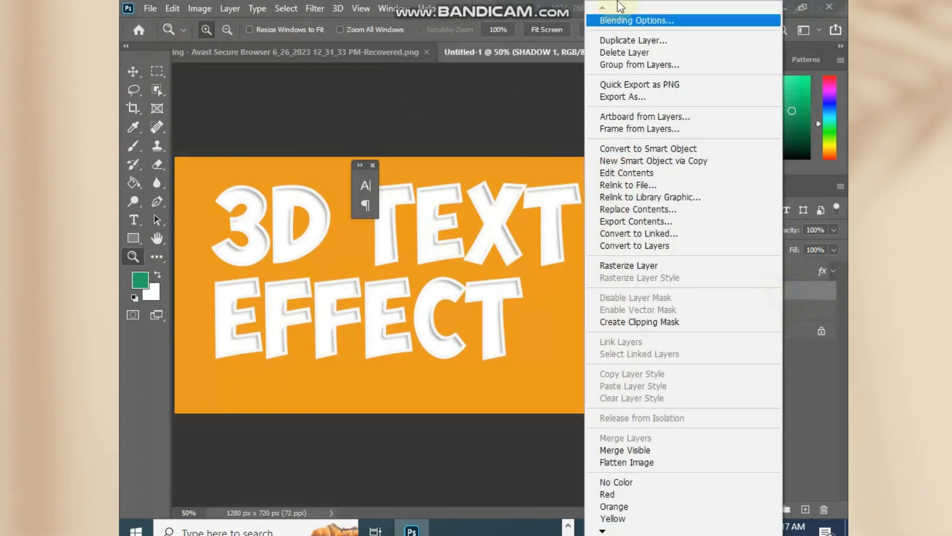
{"action": "left_click", "coordinate": [632, 22]}
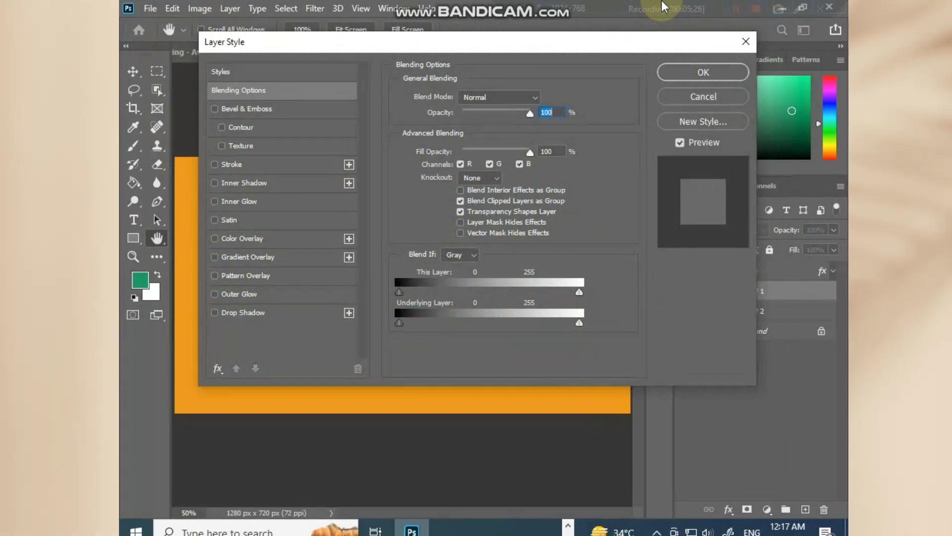
{"action": "left_click", "coordinate": [236, 295]}
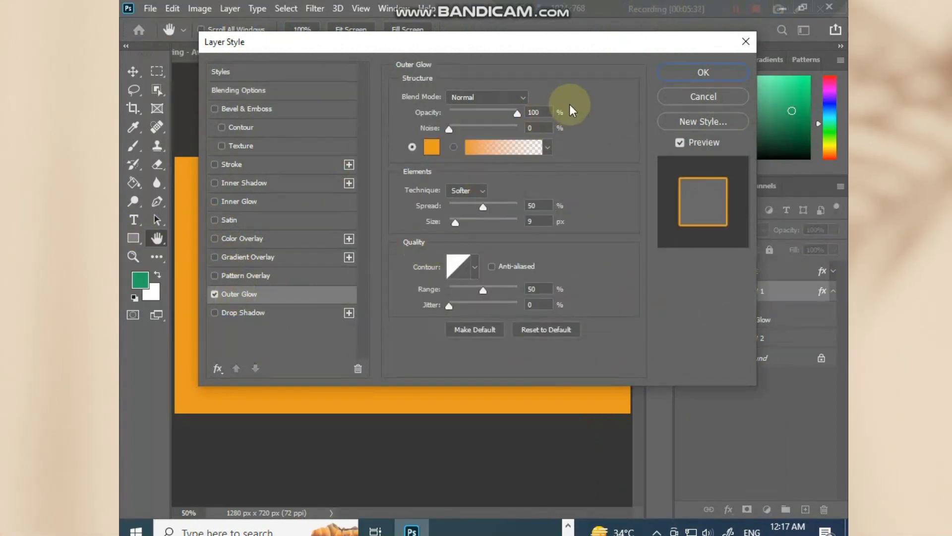
{"action": "left_click", "coordinate": [498, 99]}
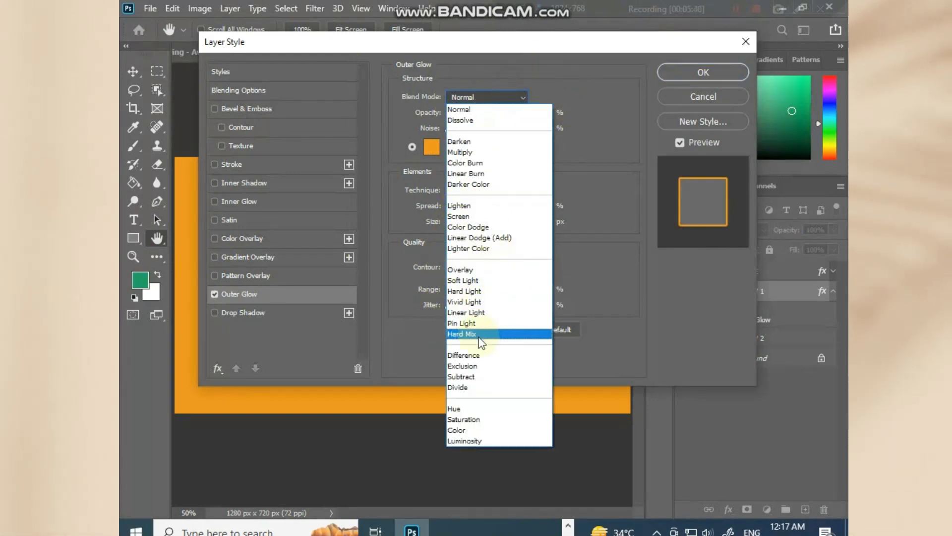
{"action": "left_click", "coordinate": [473, 163]}
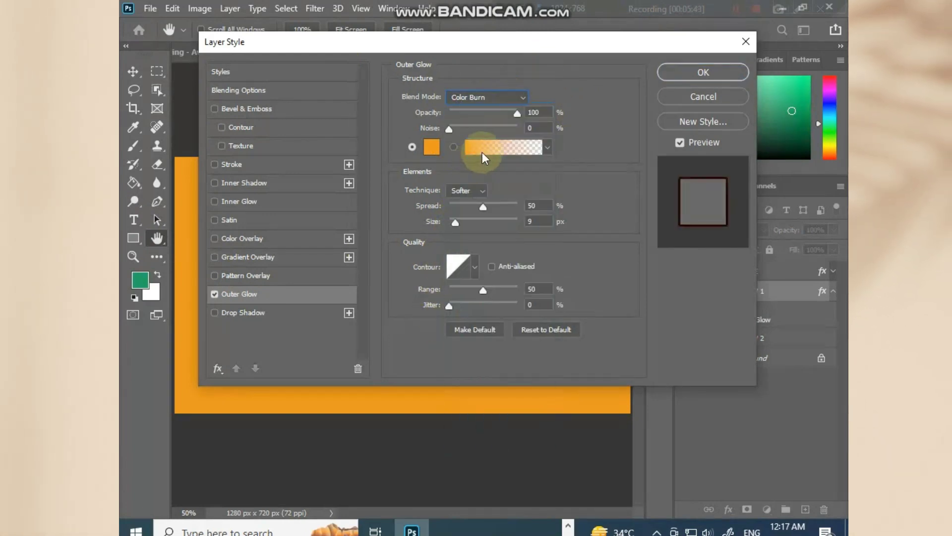
Step: Set the SHADOW 1 layer's outer glow opacity to 31%, spread to 3% and size to 50 px
{"action": "left_click", "coordinate": [537, 112]}
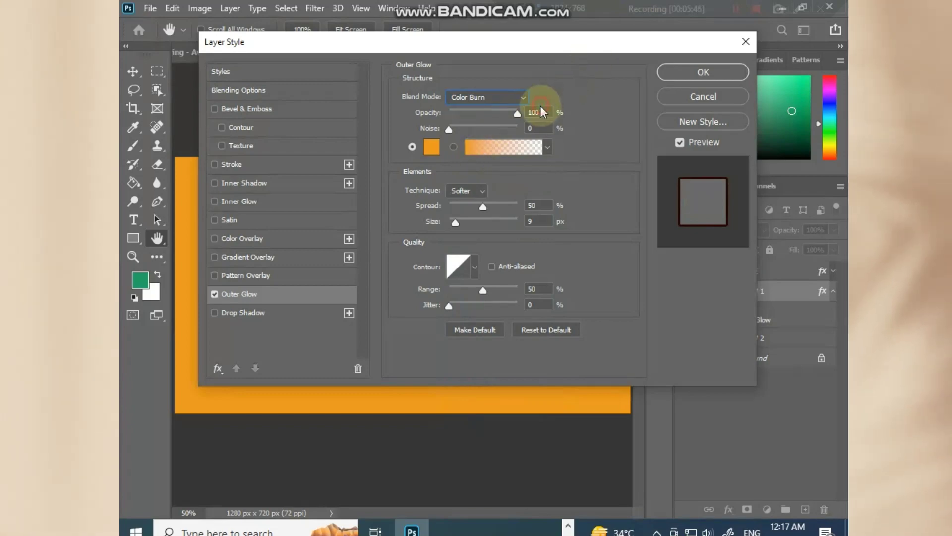
{"action": "right_click", "coordinate": [492, 122]}
{"action": "left_click", "coordinate": [548, 111]}
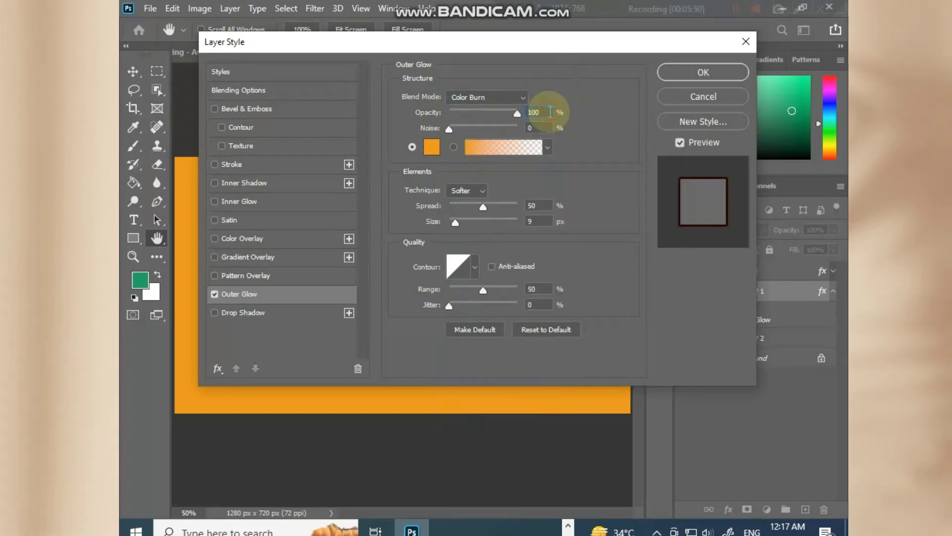
{"action": "type", "text": "31"}
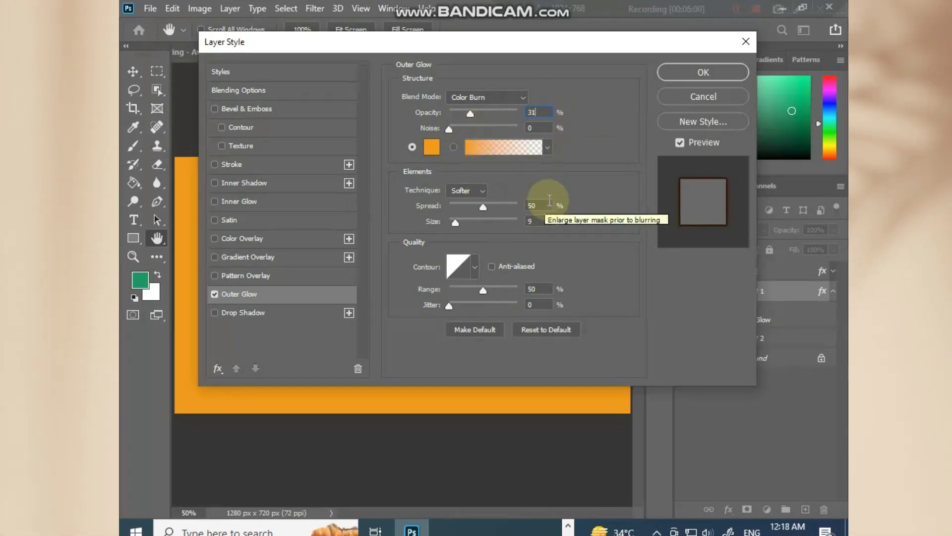
{"action": "left_click", "coordinate": [532, 205]}
{"action": "type", "text": "3"}
{"action": "left_click", "coordinate": [538, 221]}
{"action": "type", "text": "50"}
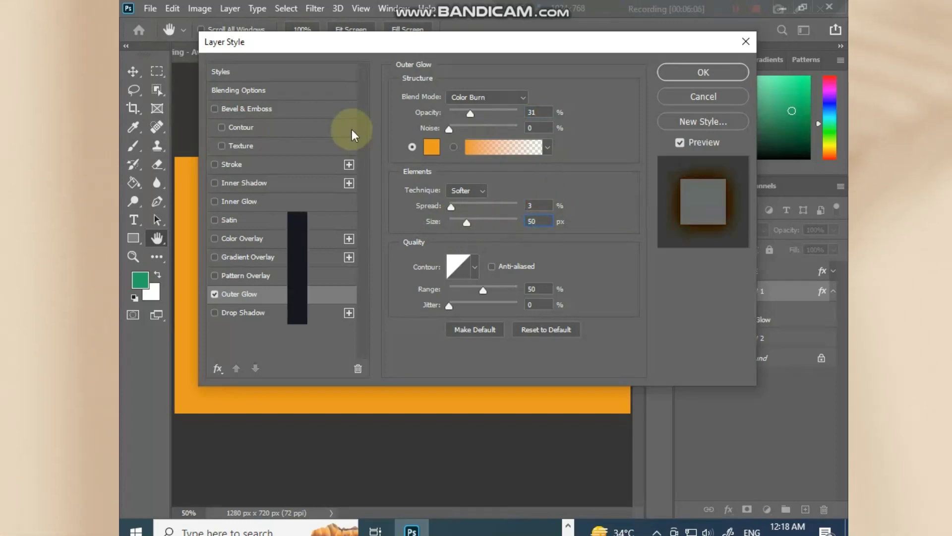
Step: Set the SHADOW 1 layer's outer glow color to 181818
{"action": "left_click", "coordinate": [432, 147]}
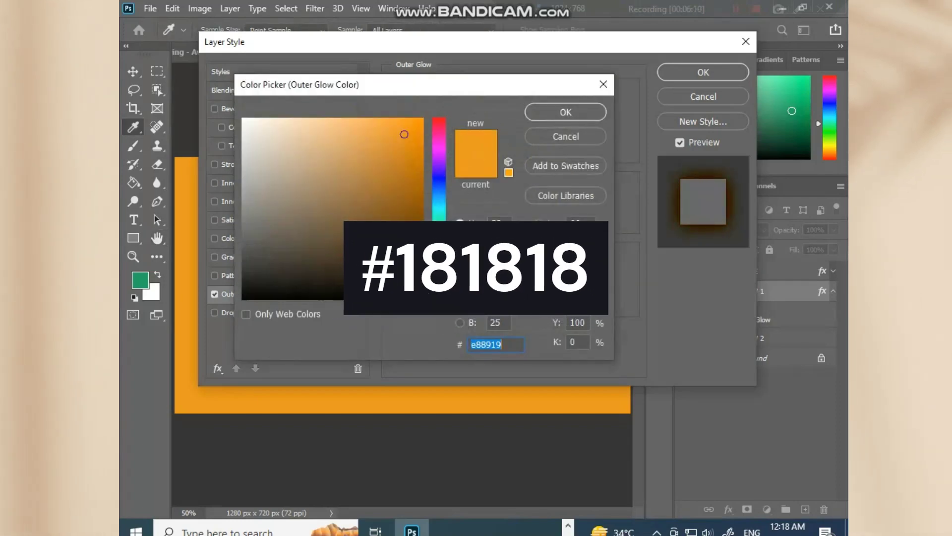
{"action": "type", "text": "181818"}
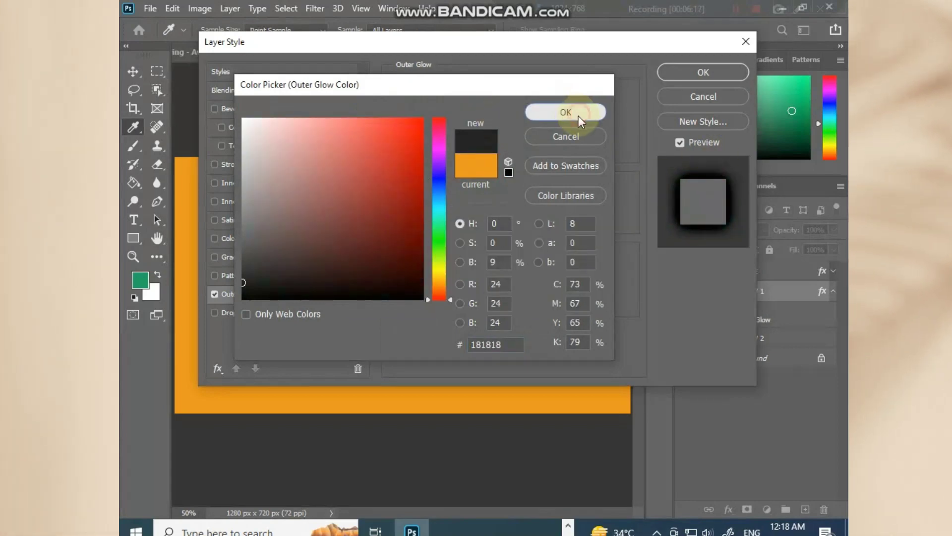
{"action": "left_click", "coordinate": [575, 113]}
Step: Add a Drop Shadow to the SHADOW 1 layer with Linear Burn blend mode and 73% opacity
{"action": "left_click", "coordinate": [231, 313]}
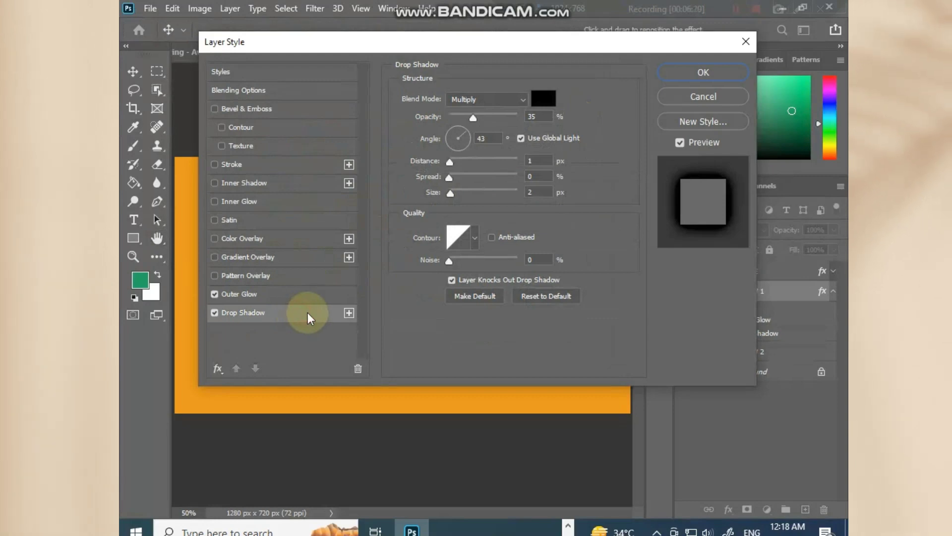
{"action": "left_click", "coordinate": [509, 97]}
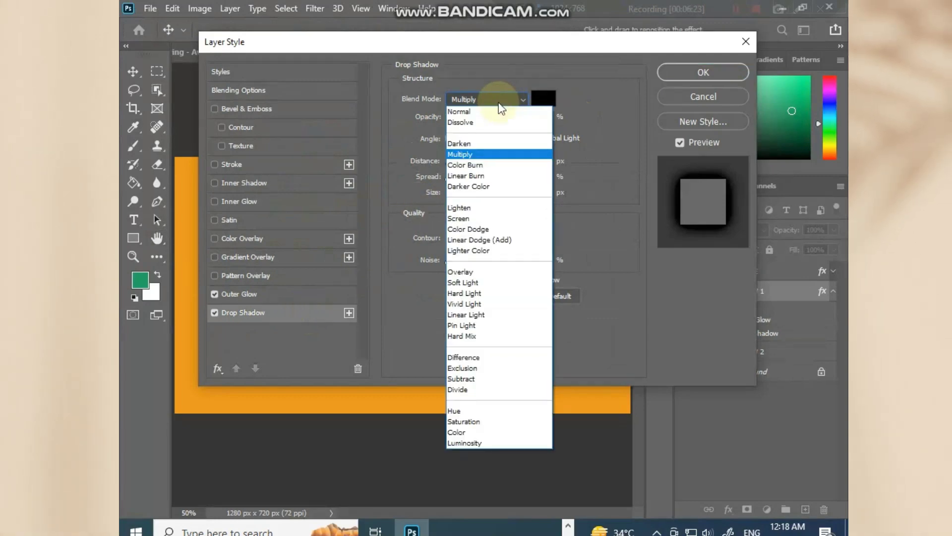
{"action": "left_click", "coordinate": [484, 176]}
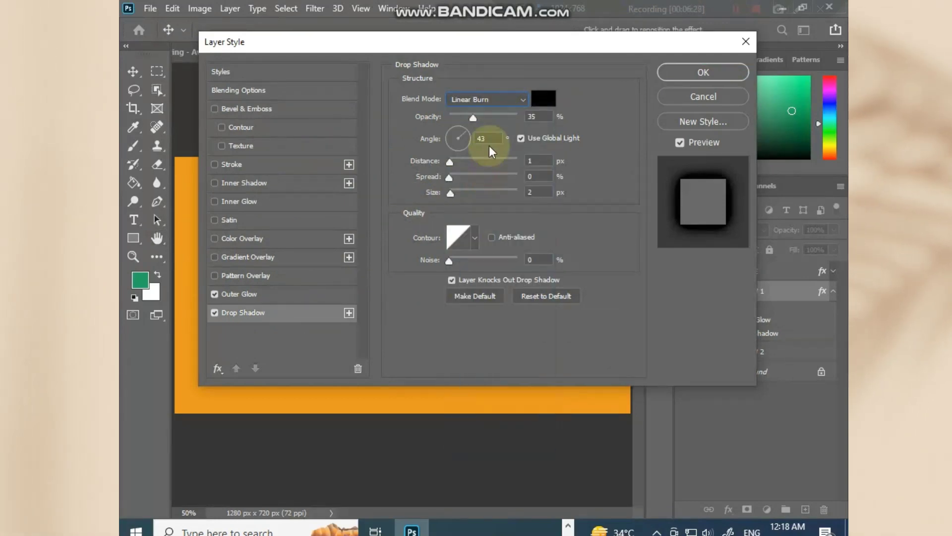
{"action": "left_click", "coordinate": [543, 117]}
{"action": "type", "text": "73"}
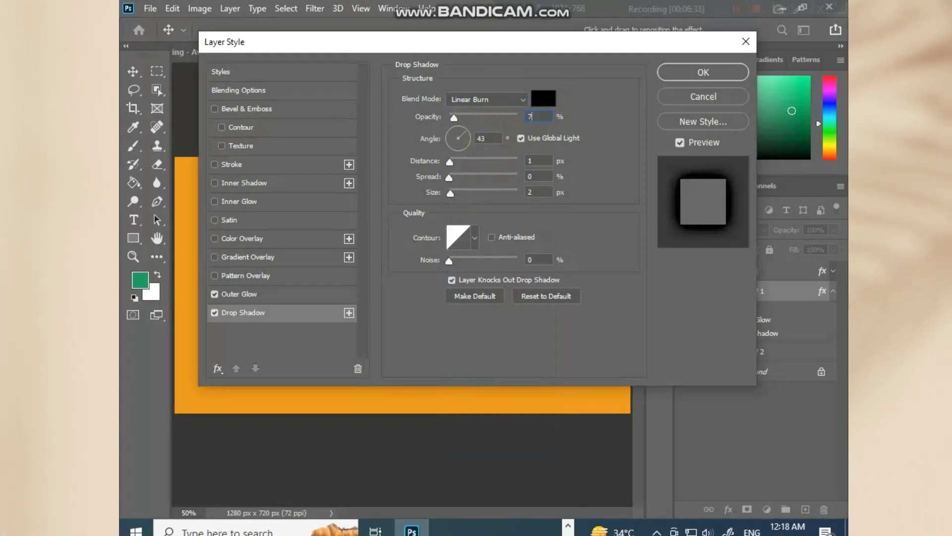
Step: Set the drop shadow's angle to 90°, distance to 8 px, spread to 15% and size to 13 px
{"action": "double_click", "coordinate": [481, 138]}
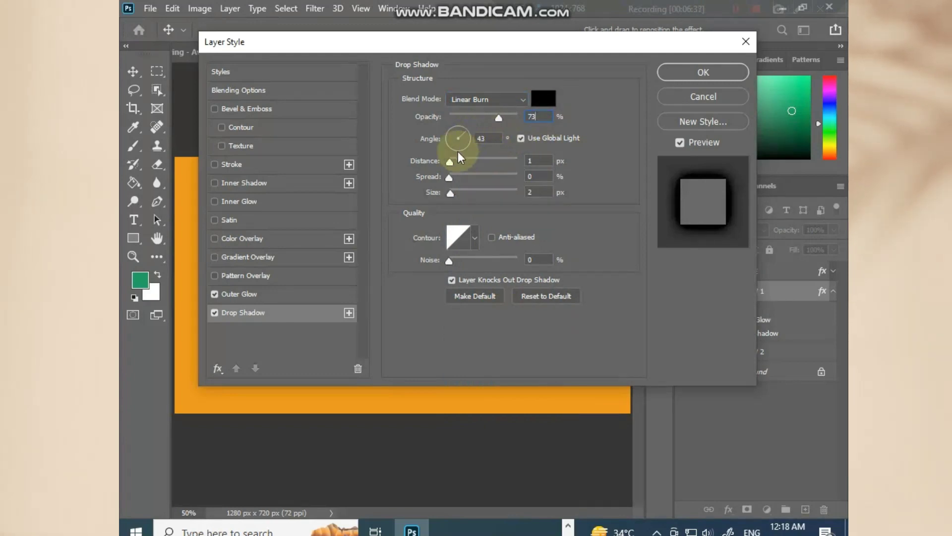
{"action": "type", "text": "90"}
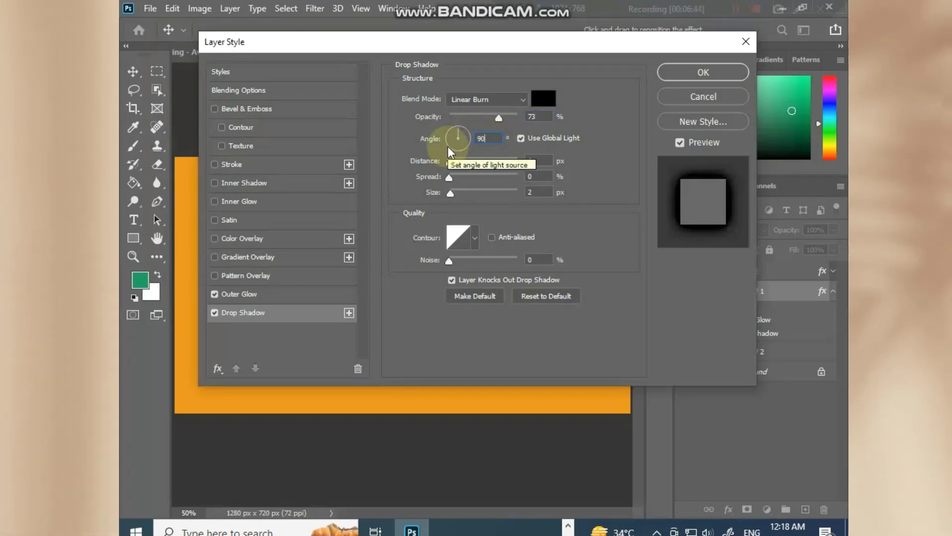
{"action": "key", "text": "Tab"}
{"action": "type", "text": "8"}
{"action": "key", "text": "Tab"}
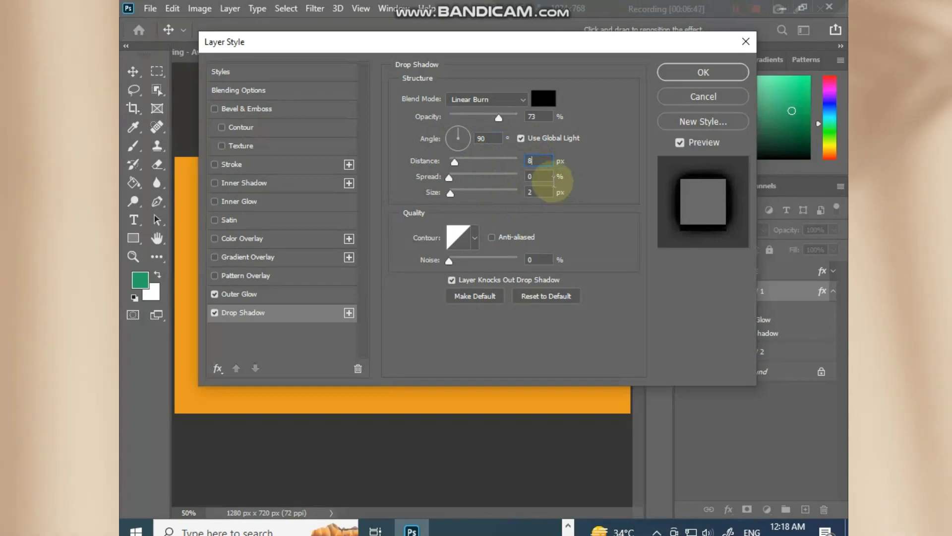
{"action": "type", "text": "15"}
{"action": "left_click", "coordinate": [555, 199]}
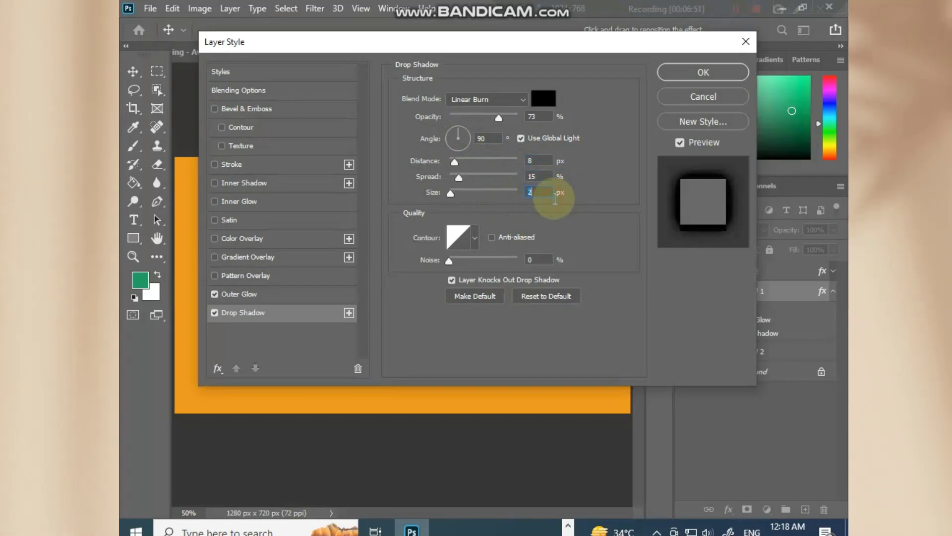
{"action": "type", "text": "13"}
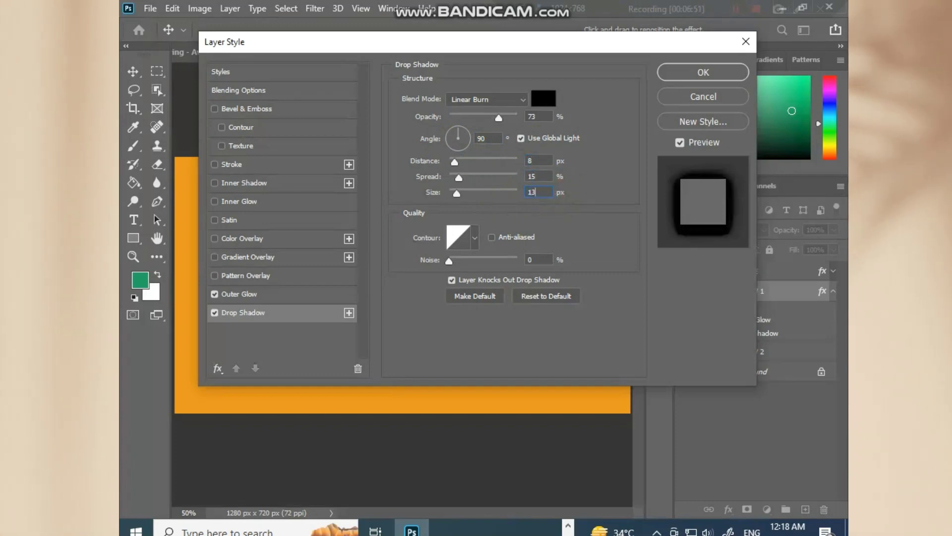
Step: Add a second drop shadow to SHADOW 1 with 20% opacity, 20 px distance, 25% spread and 25 px size
{"action": "left_click", "coordinate": [348, 312]}
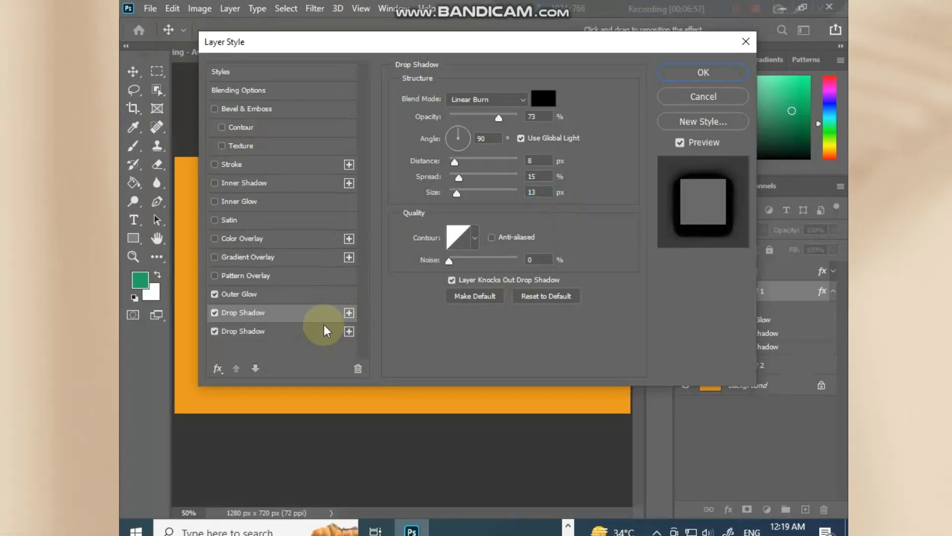
{"action": "left_click", "coordinate": [325, 331]}
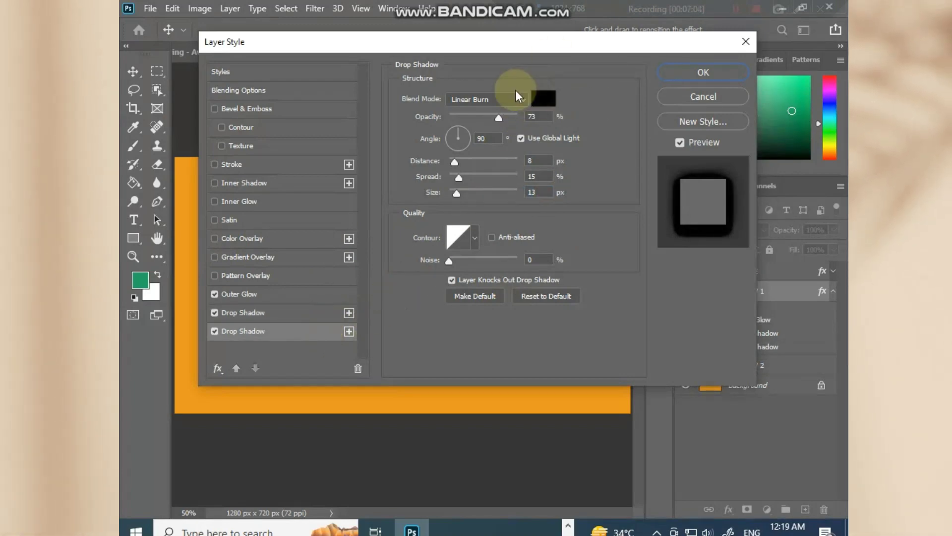
{"action": "left_click_drag", "start_coordinate": [499, 118], "coordinate": [463, 117]}
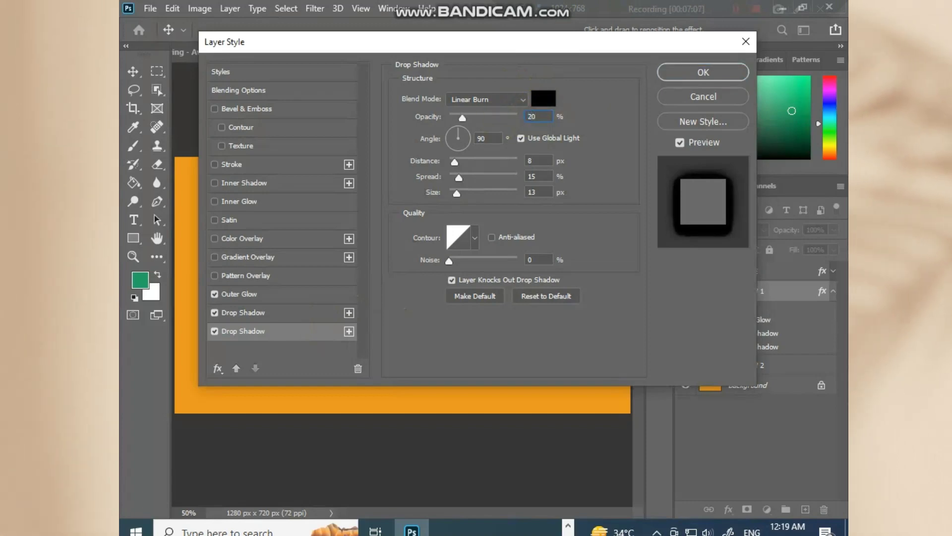
{"action": "left_click_drag", "start_coordinate": [543, 161], "coordinate": [477, 163]}
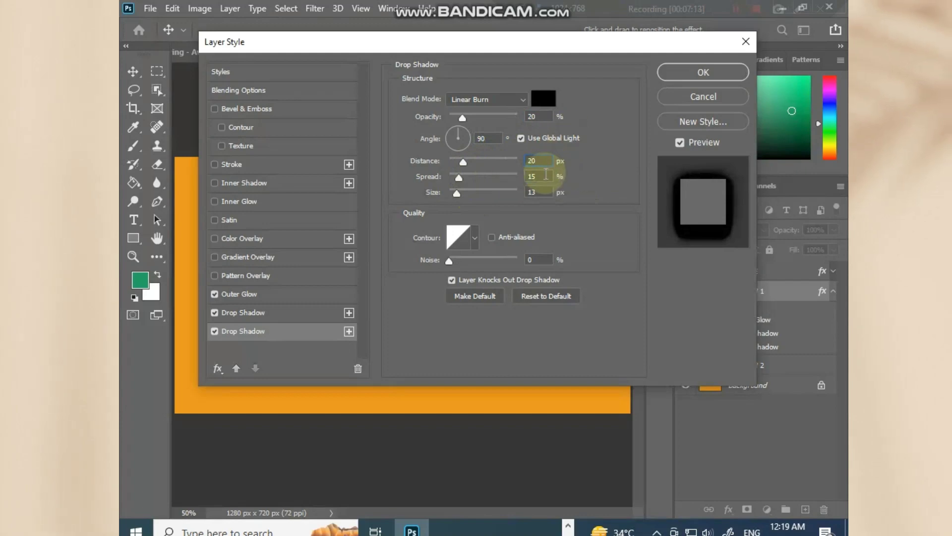
{"action": "double_click", "coordinate": [530, 192]}
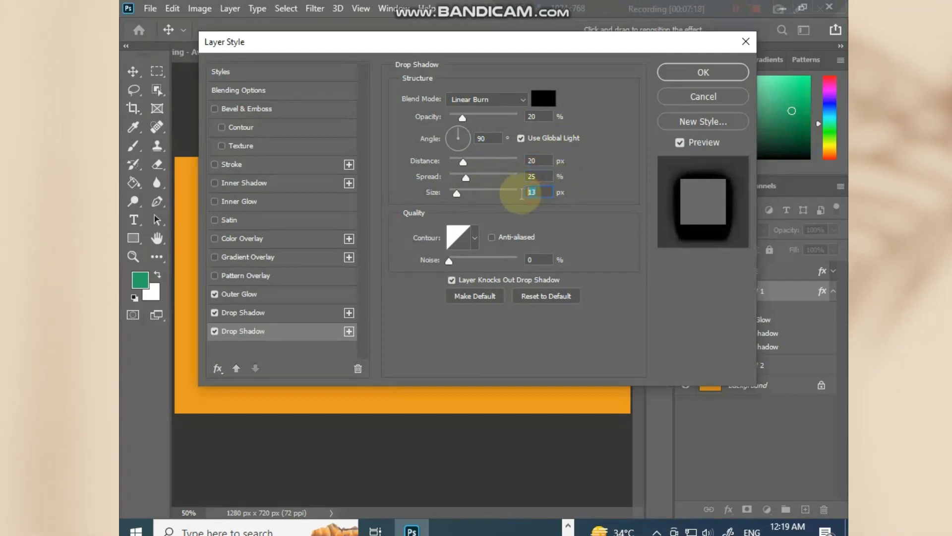
{"action": "type", "text": "25"}
Step: Add a third drop shadow with 15% opacity, 30 px distance, 24% spread and 43 px size, and apply the layer style
{"action": "left_click", "coordinate": [349, 332]}
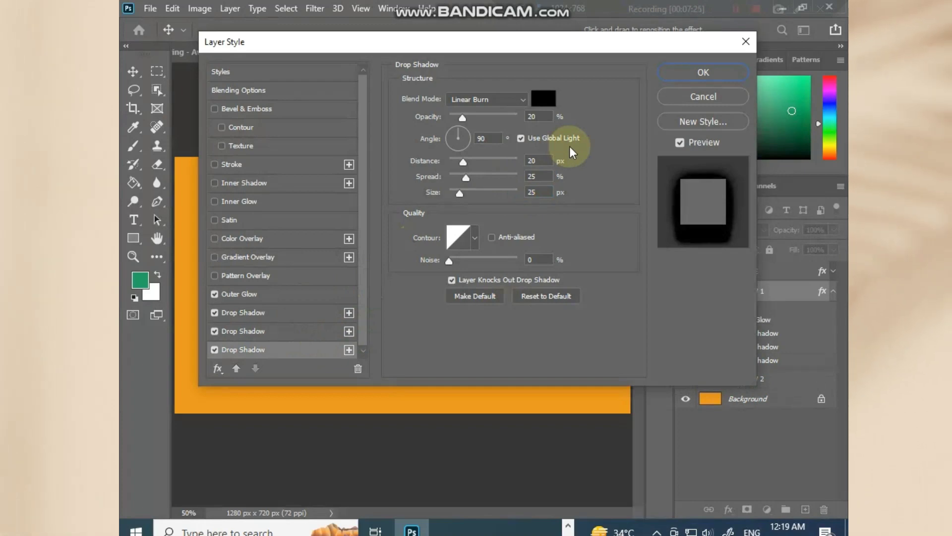
{"action": "left_click_drag", "start_coordinate": [538, 116], "coordinate": [504, 118]}
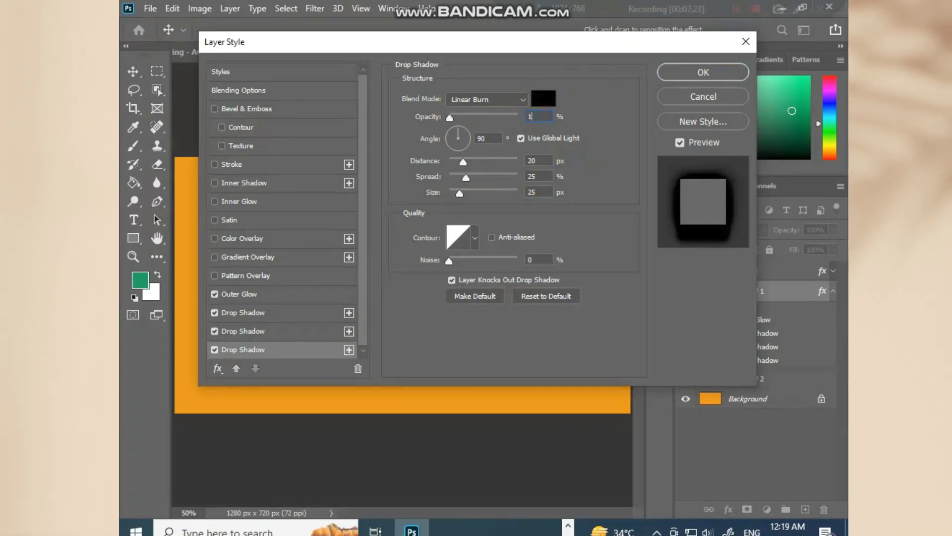
{"action": "double_click", "coordinate": [544, 167]}
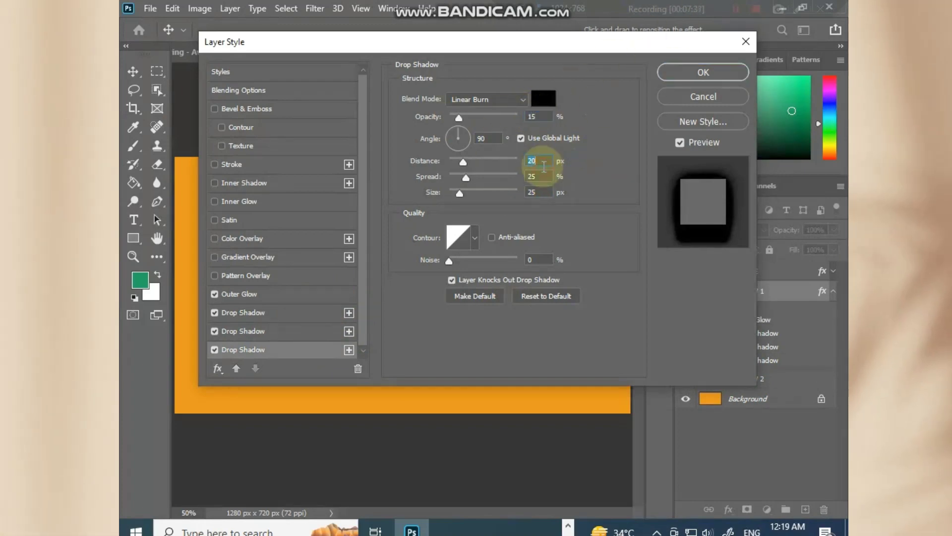
{"action": "key", "text": "BackSpace"}
{"action": "type", "text": "30"}
{"action": "double_click", "coordinate": [554, 177]}
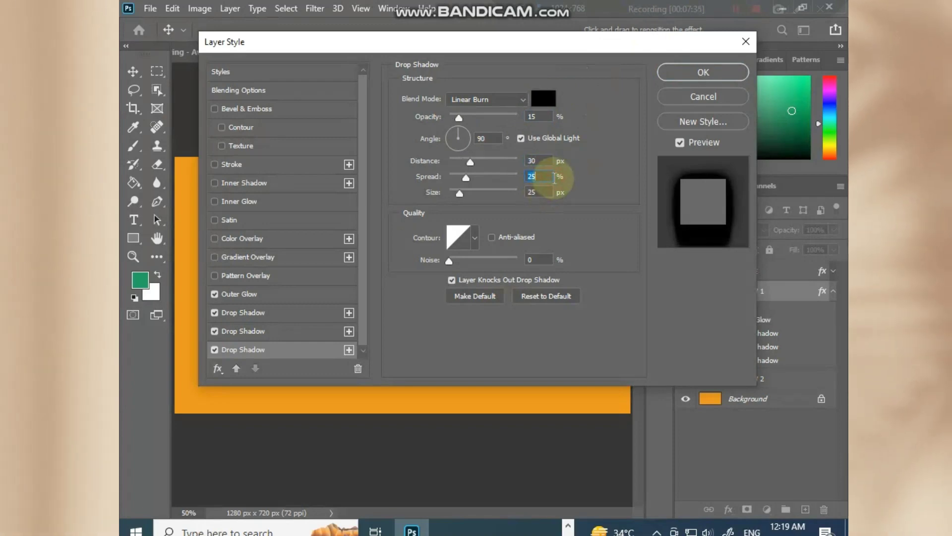
{"action": "type", "text": "24"}
{"action": "double_click", "coordinate": [533, 192]}
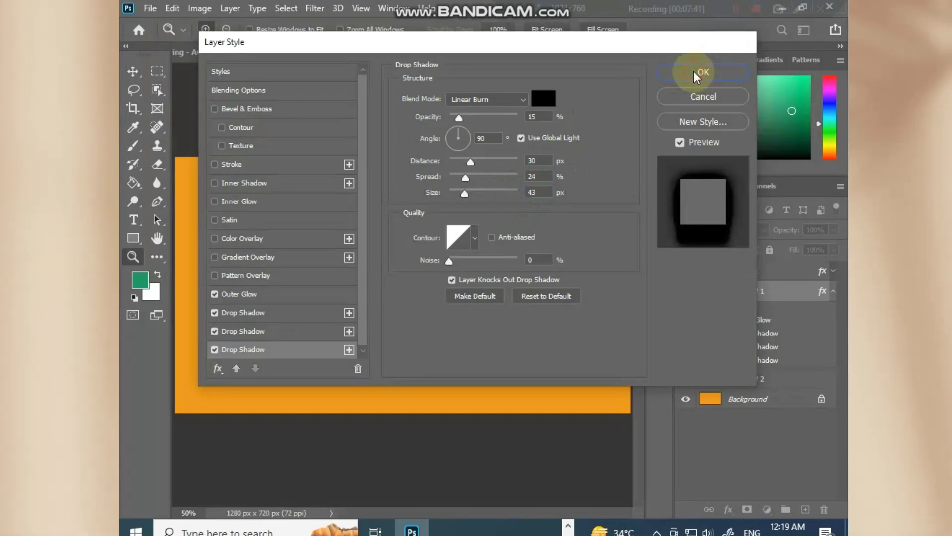
{"action": "left_click", "coordinate": [693, 72]}
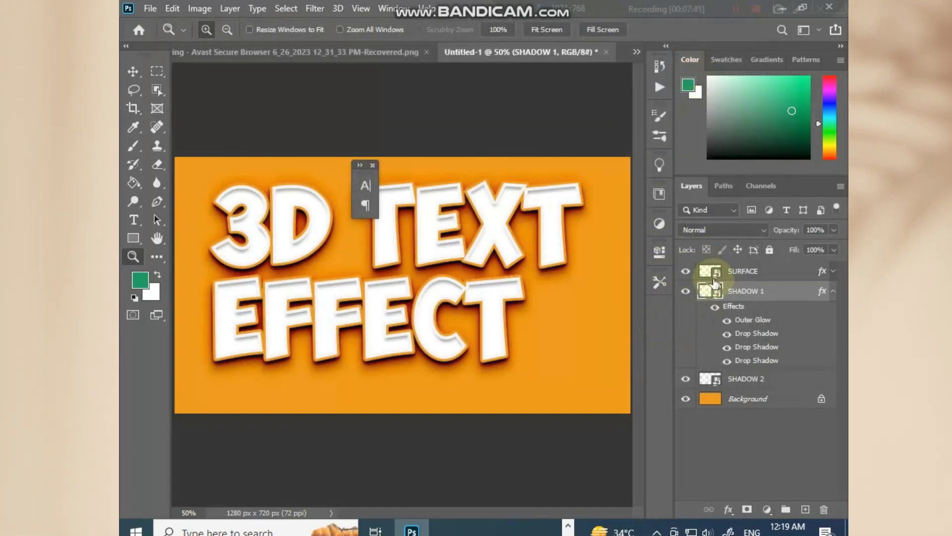
Step: Collapse the SHADOW 1 layer's effects list and hide the layer to compare the text without its shadows
{"action": "left_click", "coordinate": [833, 292]}
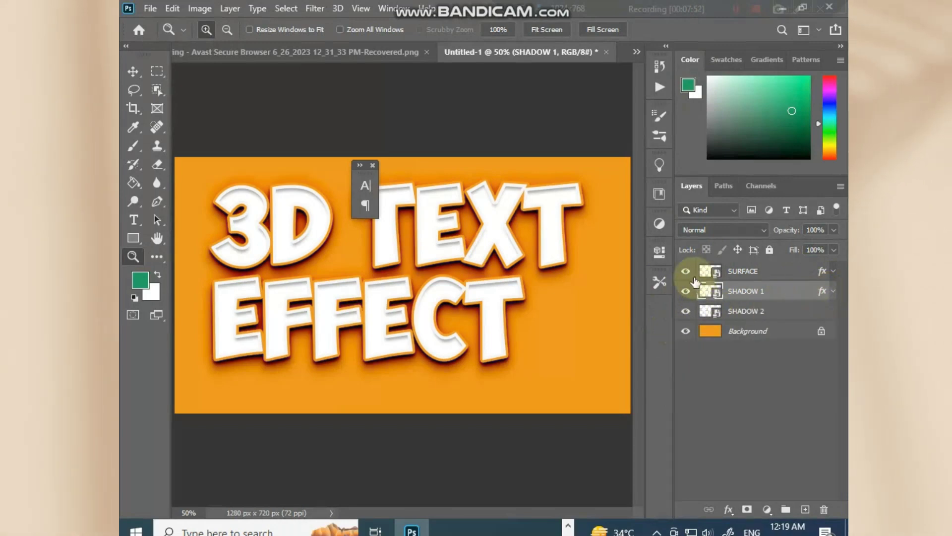
{"action": "left_click", "coordinate": [686, 291]}
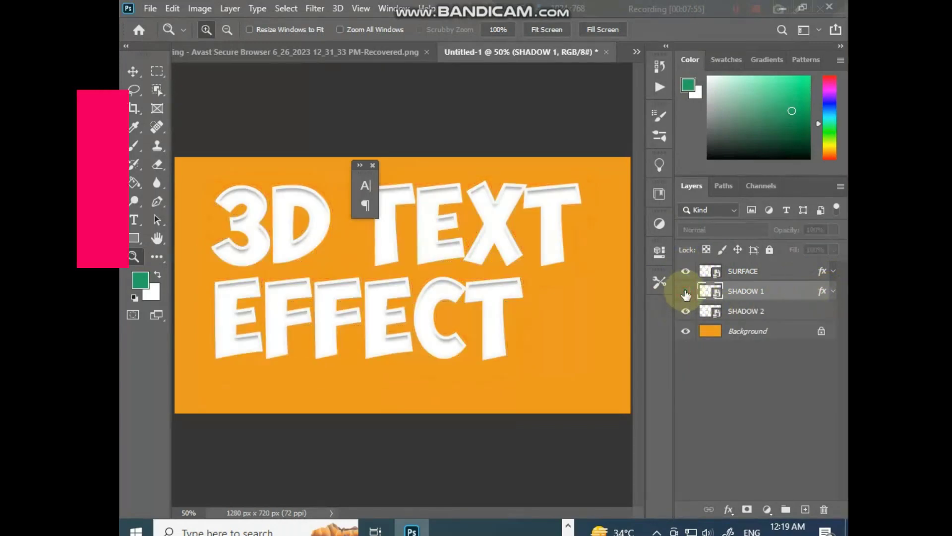